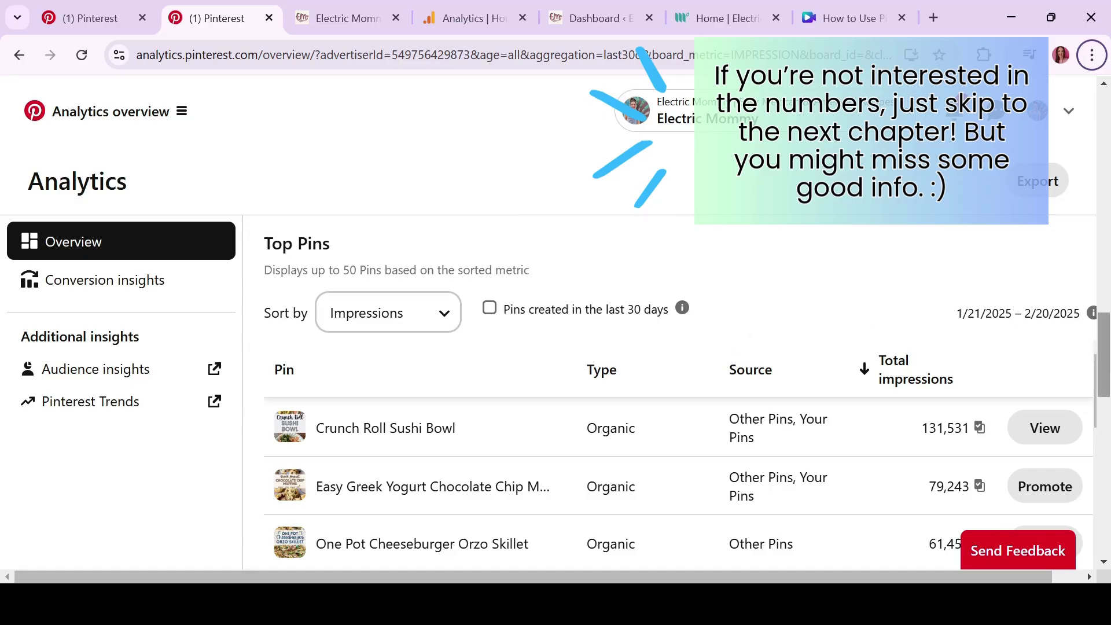
Preview the Easy Greek Yogurt Chocolate Chip Muffins and One Pot Cheeseburger Orzo Skillet pins in the Top Pins table
{"action": "scroll", "coordinate": [388, 315], "scroll_direction": "down", "scroll_amount": 2}
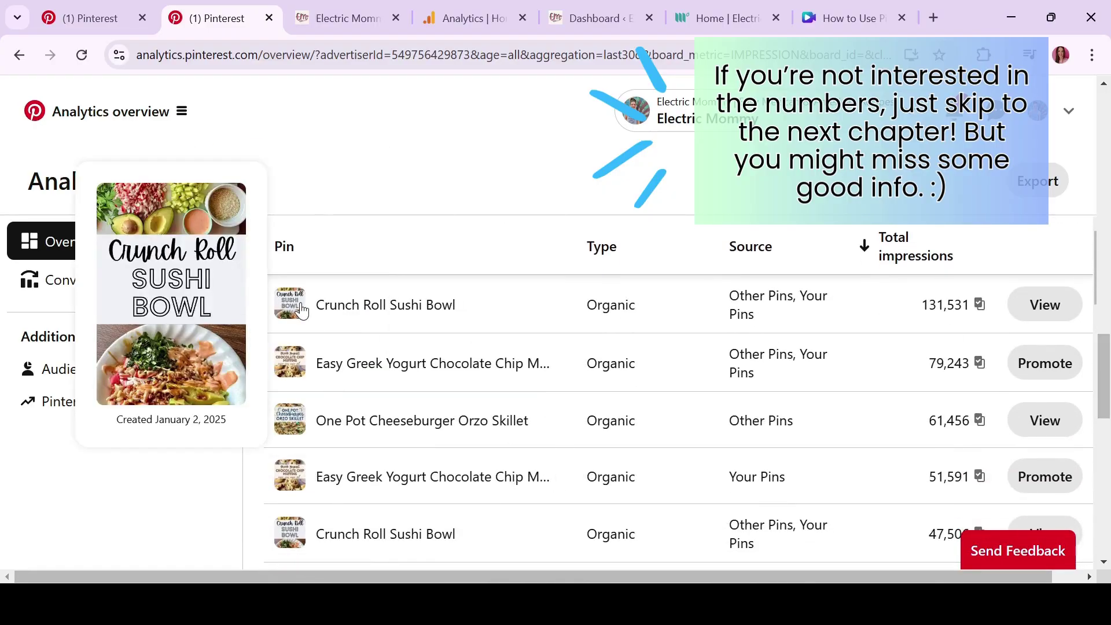
{"action": "mouse_move", "coordinate": [301, 373]}
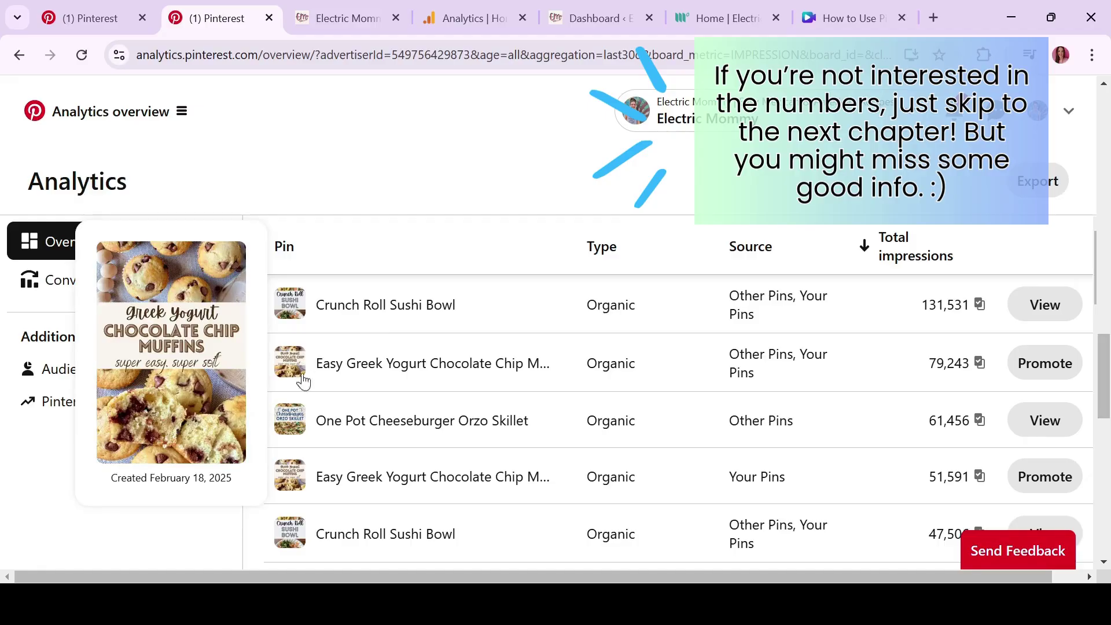
{"action": "mouse_move", "coordinate": [291, 425]}
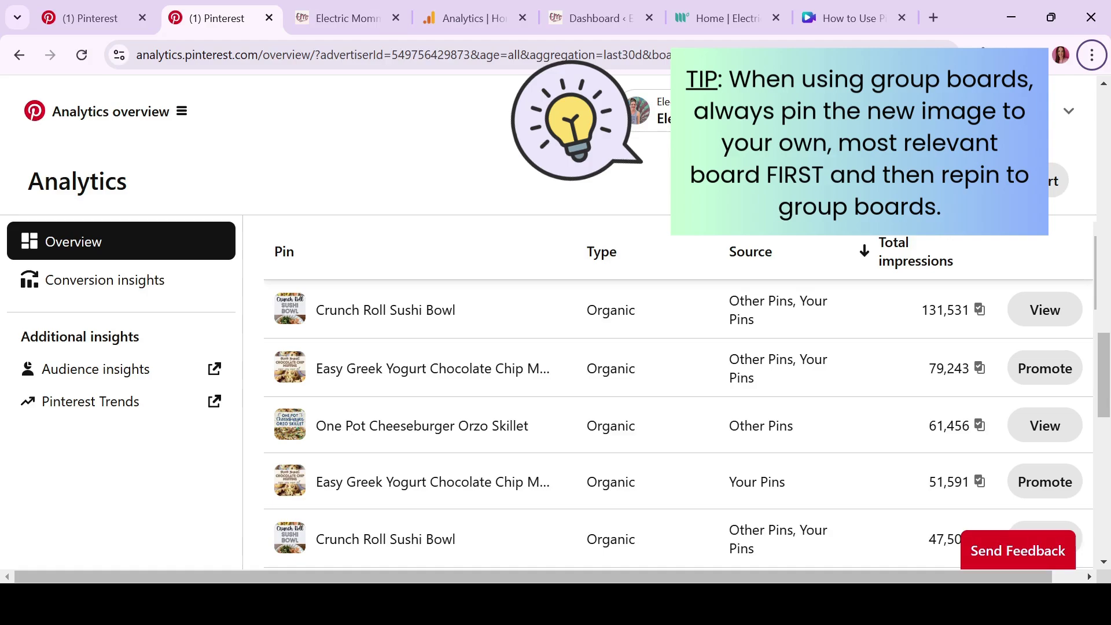
Limit the Top Pins table to pins created in the last 30 days and preview the Roasted Salsa Verde Recipe pin
{"action": "scroll", "coordinate": [687, 394], "scroll_direction": "up", "scroll_amount": 1}
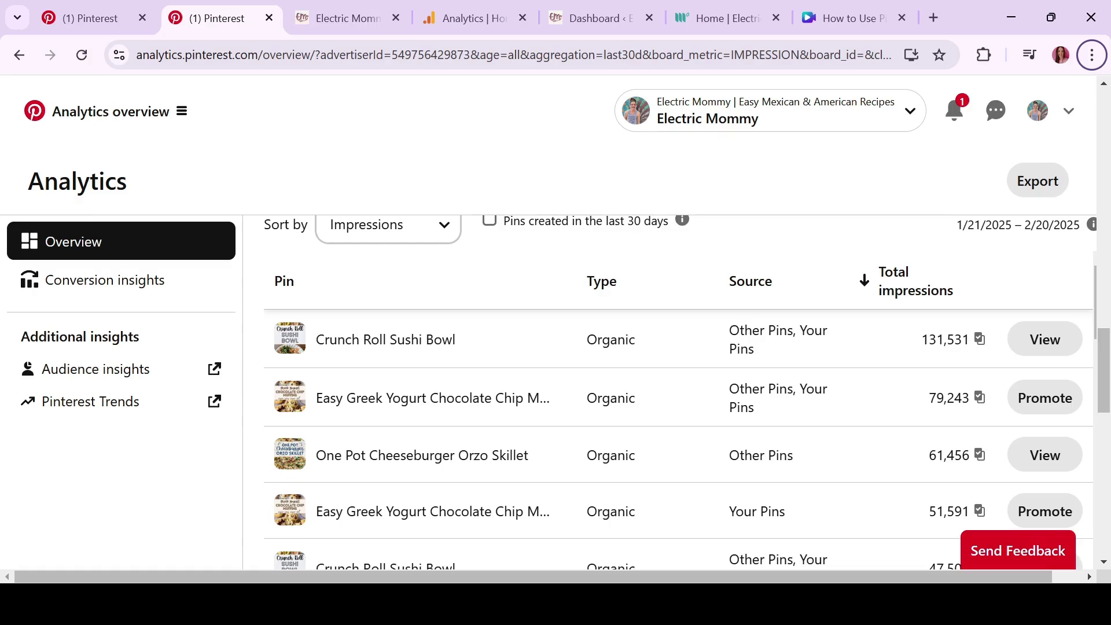
{"action": "scroll", "coordinate": [820, 193], "scroll_direction": "up", "scroll_amount": 1}
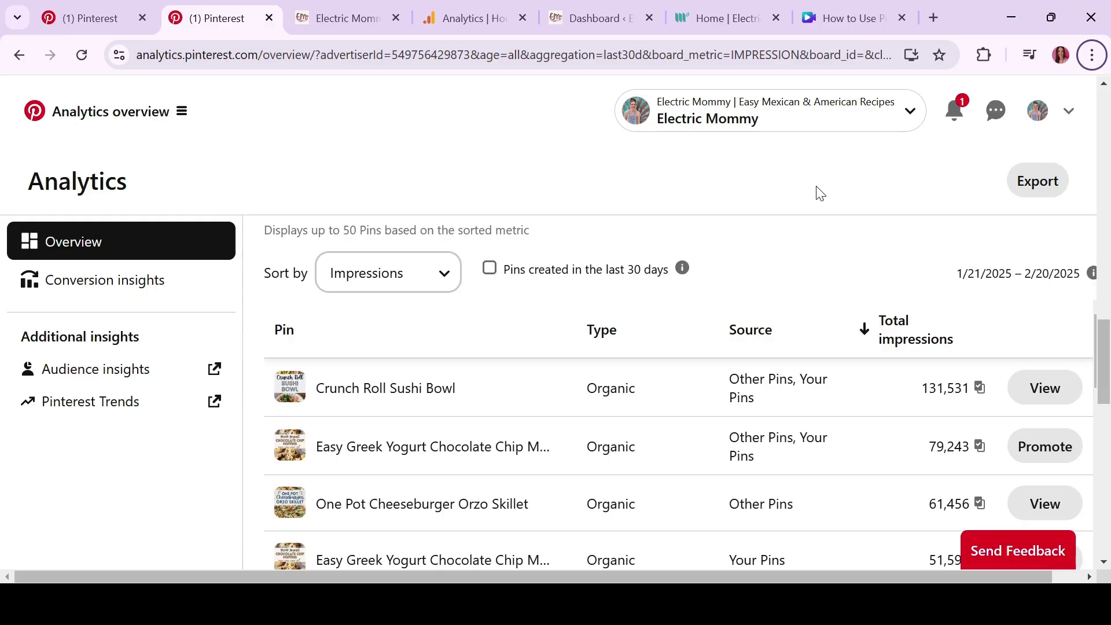
{"action": "left_click", "coordinate": [489, 268]}
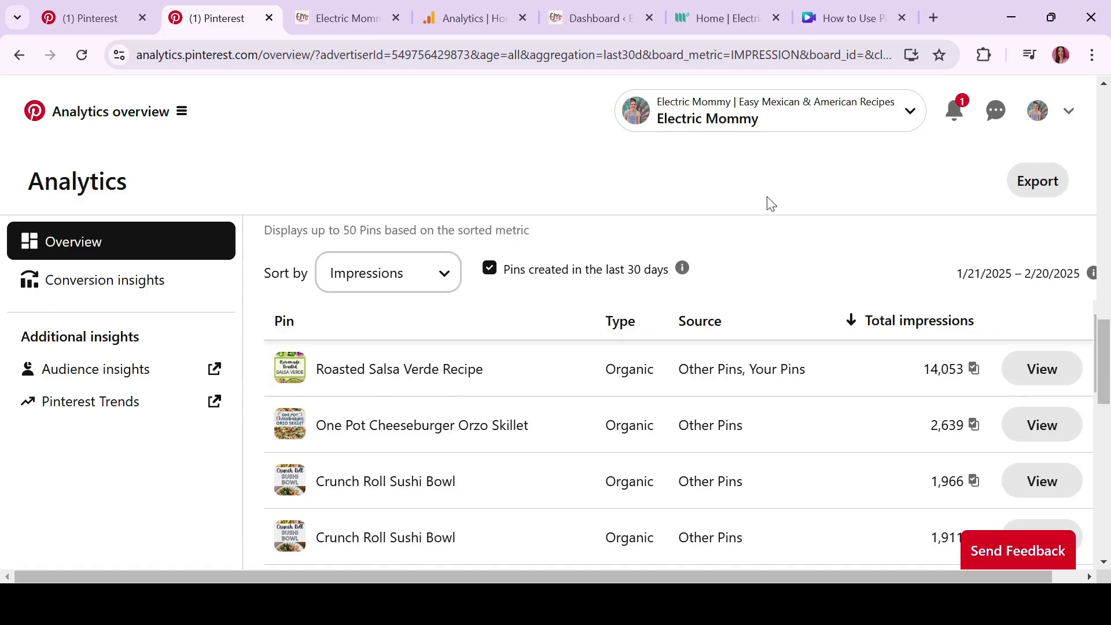
{"action": "mouse_move", "coordinate": [293, 375]}
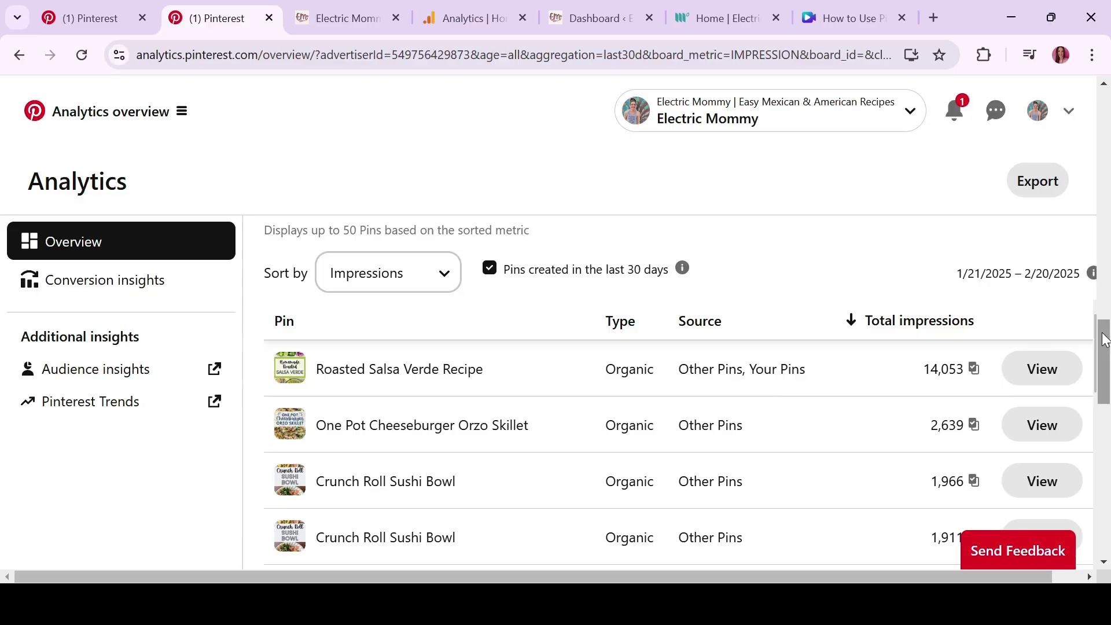
Examine the recently created pins in the Top Pins table, comparing their sources and total impressions
{"action": "scroll", "coordinate": [1104, 340], "scroll_direction": "down", "scroll_amount": 6}
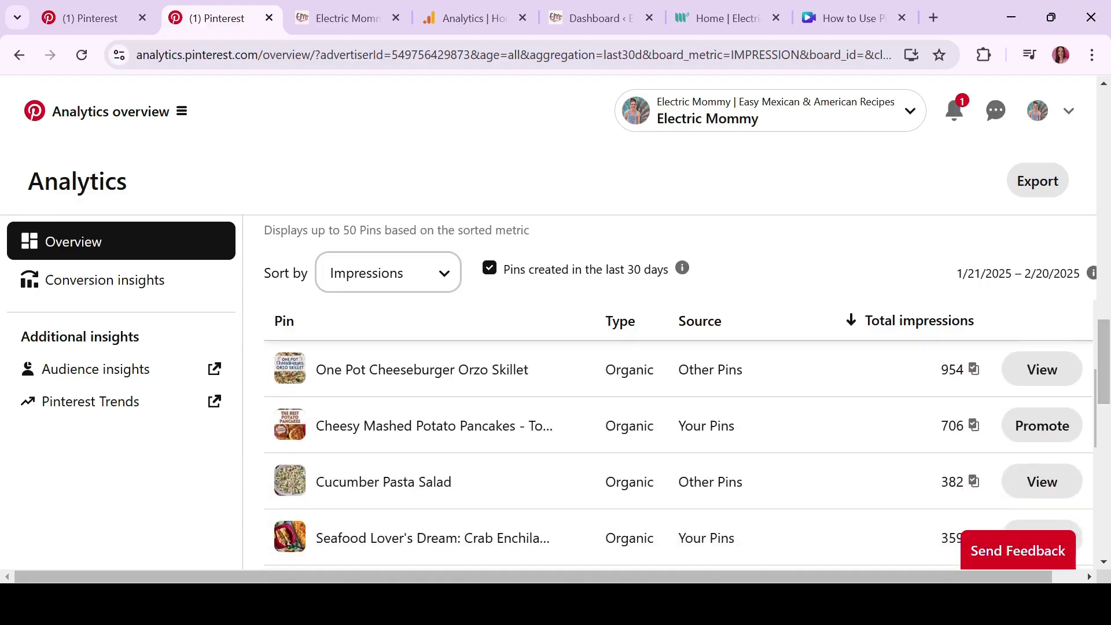
{"action": "scroll", "coordinate": [680, 454], "scroll_direction": "down", "scroll_amount": 4}
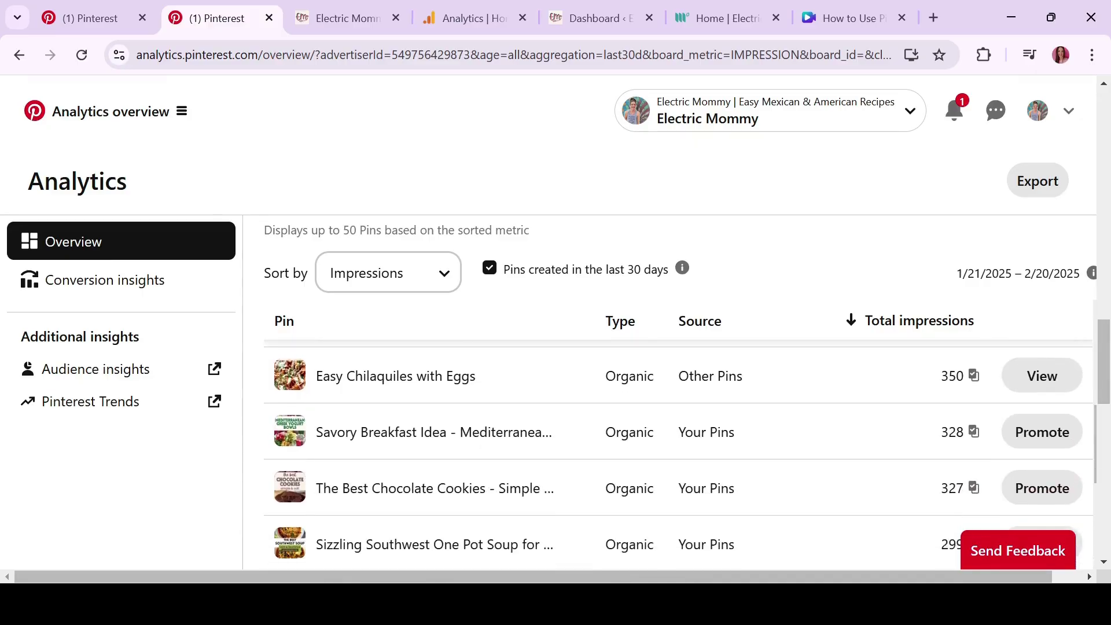
{"action": "scroll", "coordinate": [680, 454], "scroll_direction": "down", "scroll_amount": 3}
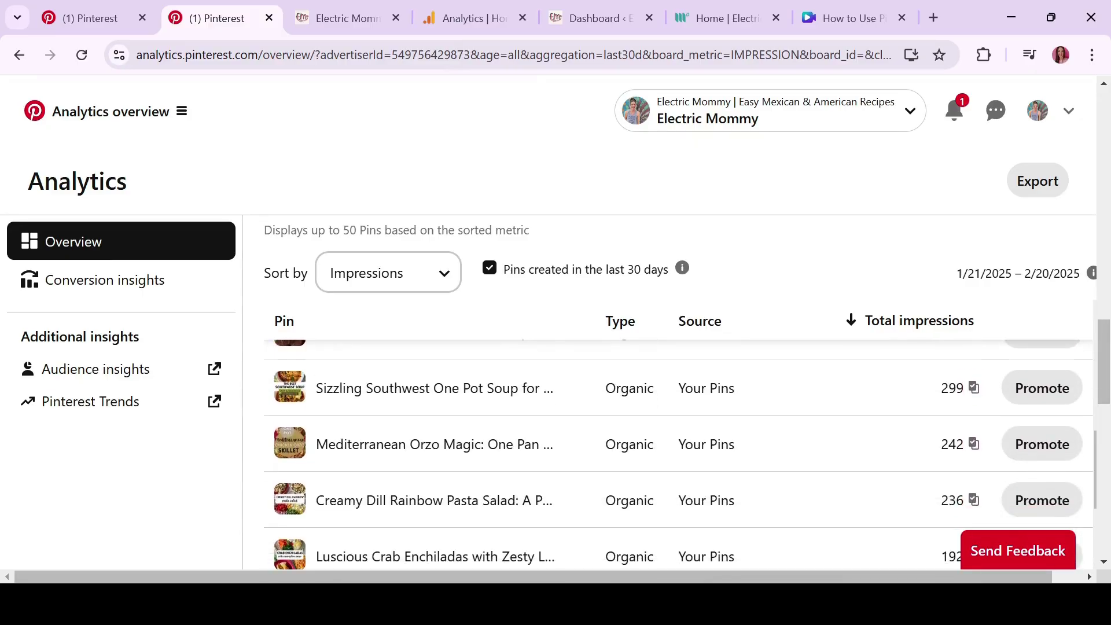
{"action": "mouse_move", "coordinate": [291, 398]}
{"action": "scroll", "coordinate": [928, 432], "scroll_direction": "down", "scroll_amount": 1}
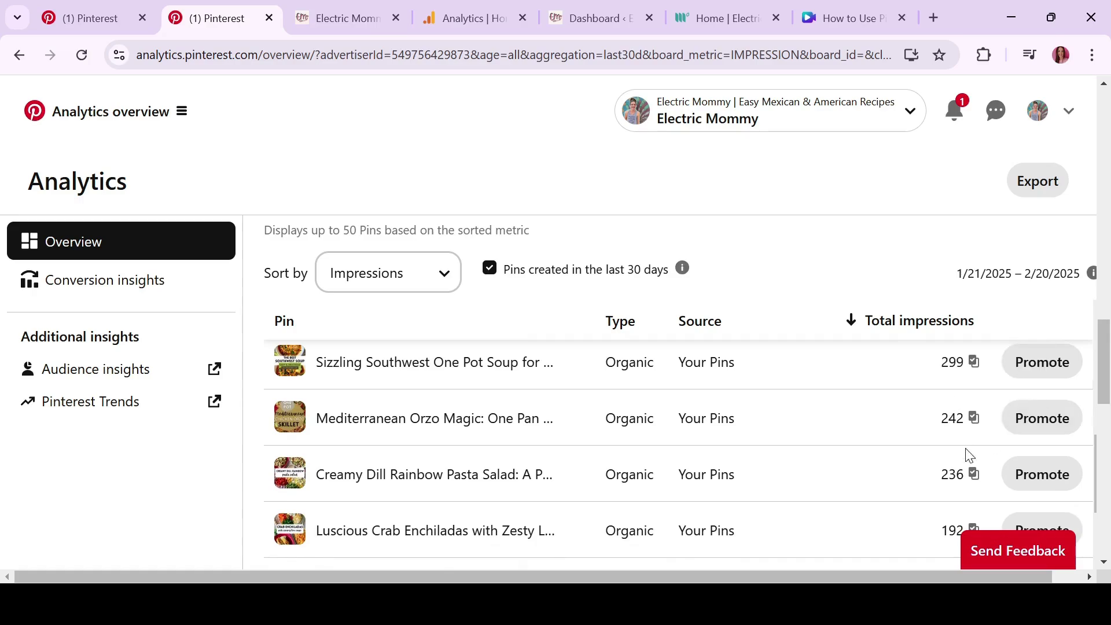
{"action": "scroll", "coordinate": [676, 454], "scroll_direction": "down", "scroll_amount": 3}
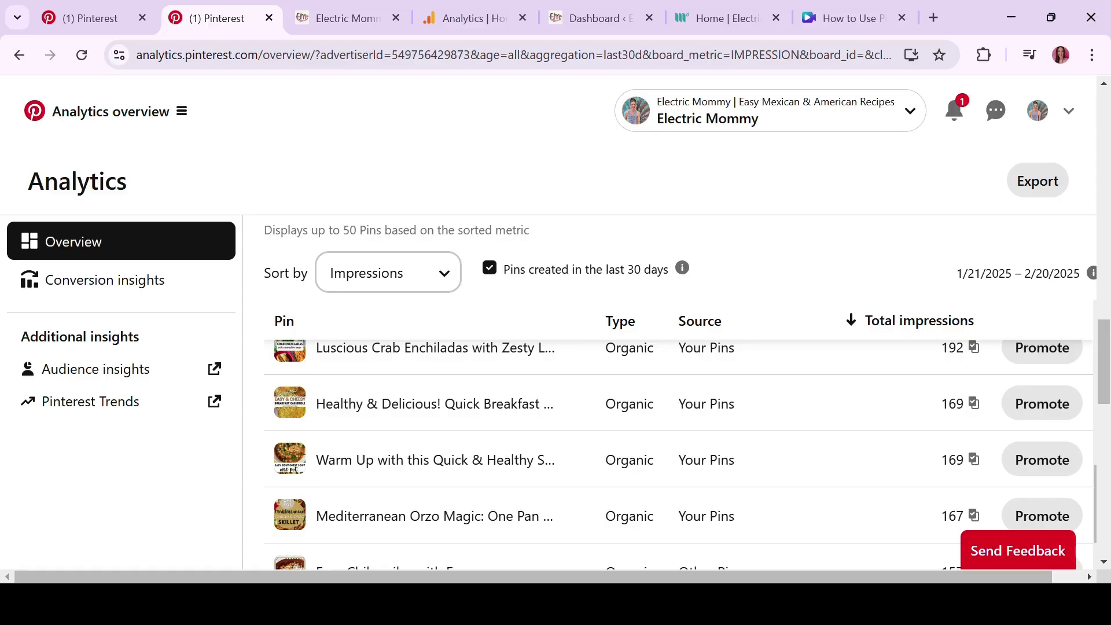
{"action": "scroll", "coordinate": [677, 454], "scroll_direction": "down", "scroll_amount": 1}
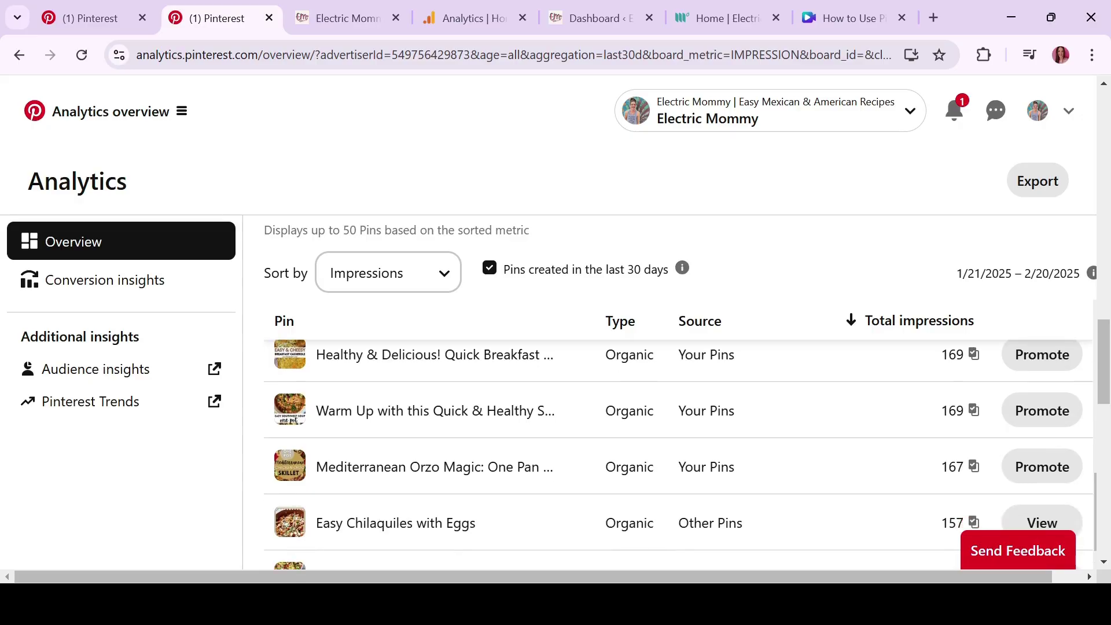
{"action": "scroll", "coordinate": [677, 454], "scroll_direction": "down", "scroll_amount": 1}
{"action": "scroll", "coordinate": [676, 454], "scroll_direction": "down", "scroll_amount": 1}
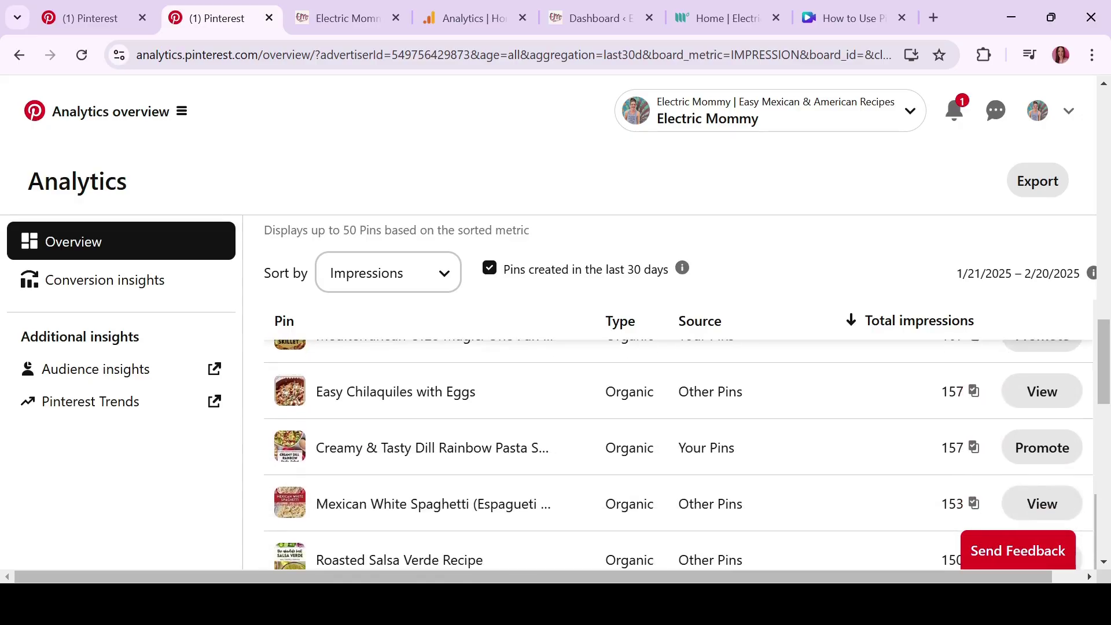
{"action": "scroll", "coordinate": [676, 454], "scroll_direction": "up", "scroll_amount": 3}
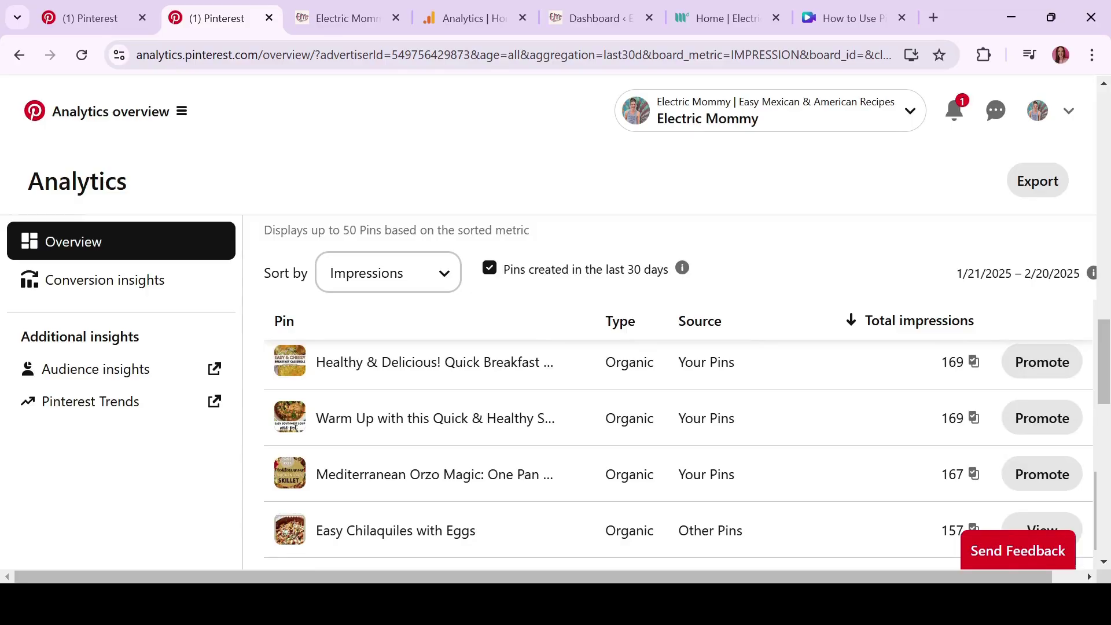
{"action": "scroll", "coordinate": [676, 454], "scroll_direction": "down", "scroll_amount": 2}
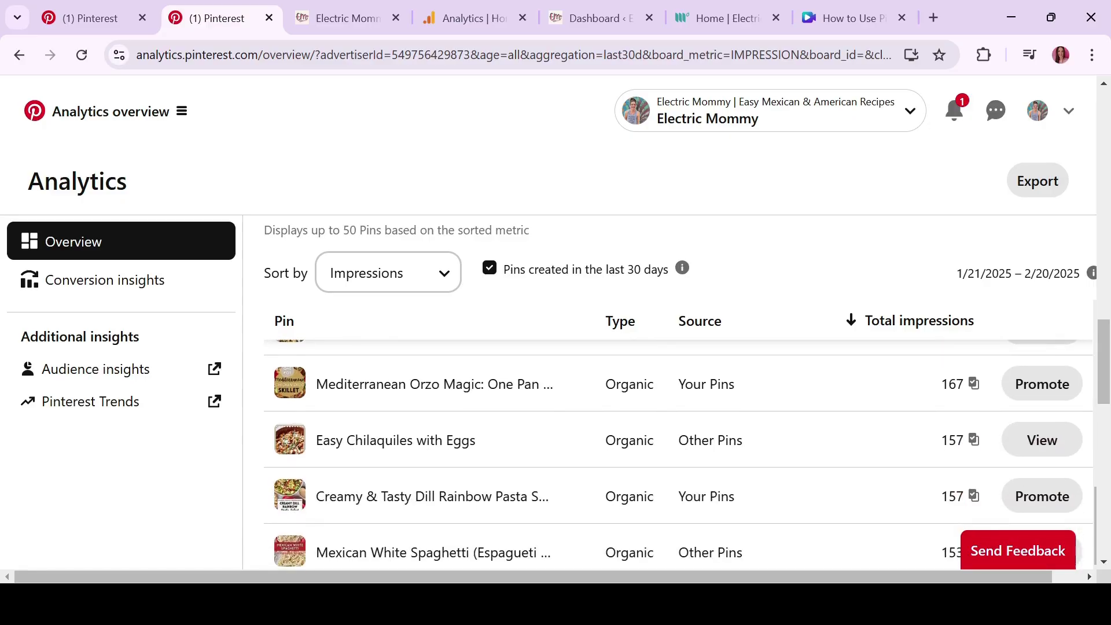
{"action": "scroll", "coordinate": [677, 454], "scroll_direction": "down", "scroll_amount": 2}
{"action": "scroll", "coordinate": [676, 454], "scroll_direction": "down", "scroll_amount": 1}
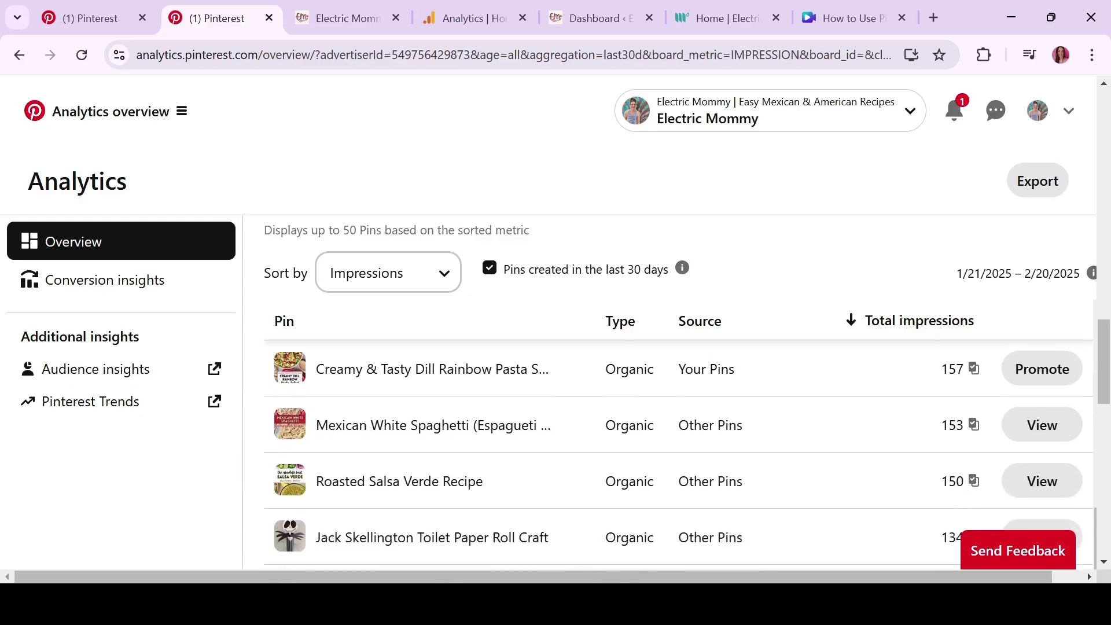
{"action": "scroll", "coordinate": [676, 454], "scroll_direction": "down", "scroll_amount": 1}
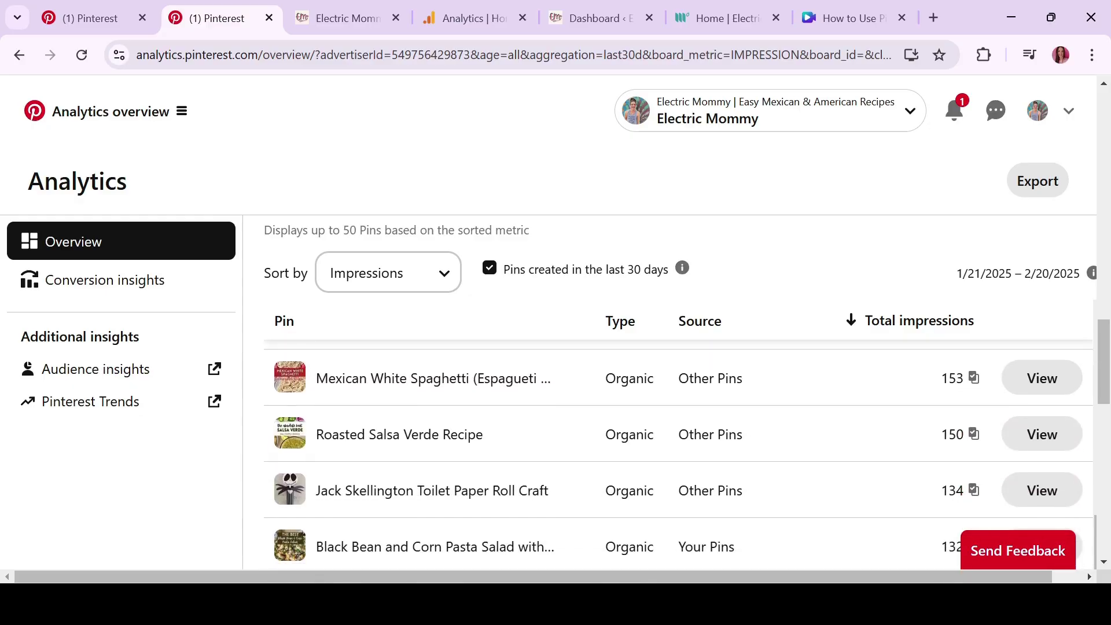
{"action": "scroll", "coordinate": [768, 256], "scroll_direction": "up", "scroll_amount": 6}
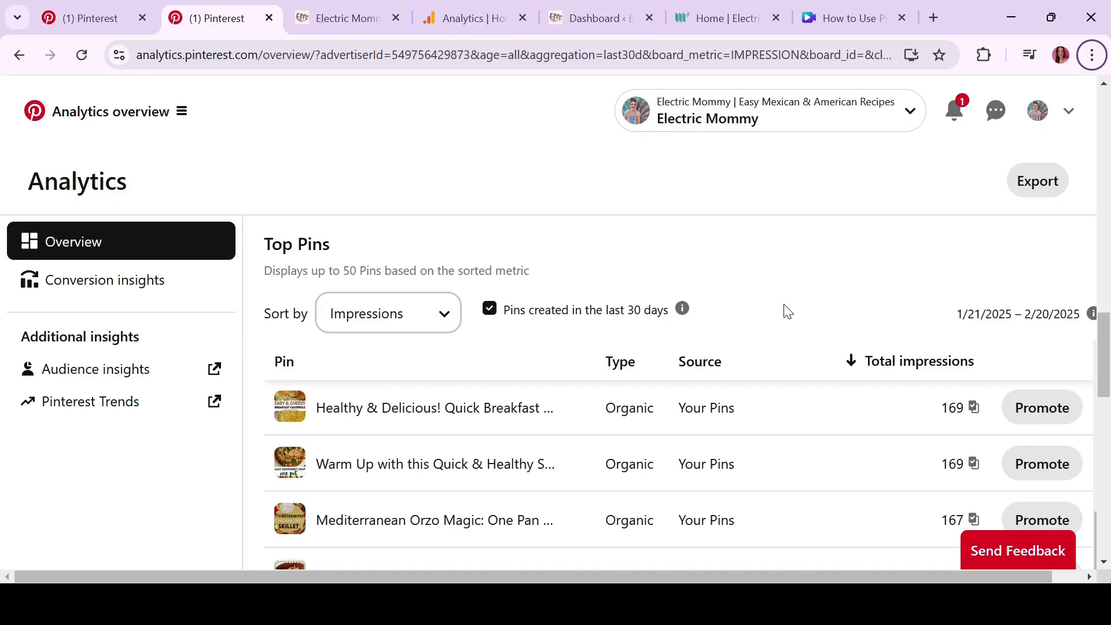
Switch to the Pinterest profile page and search All Pins for "dinner recipes group board"
{"action": "key", "text": "ctrl+shift+Tab"}
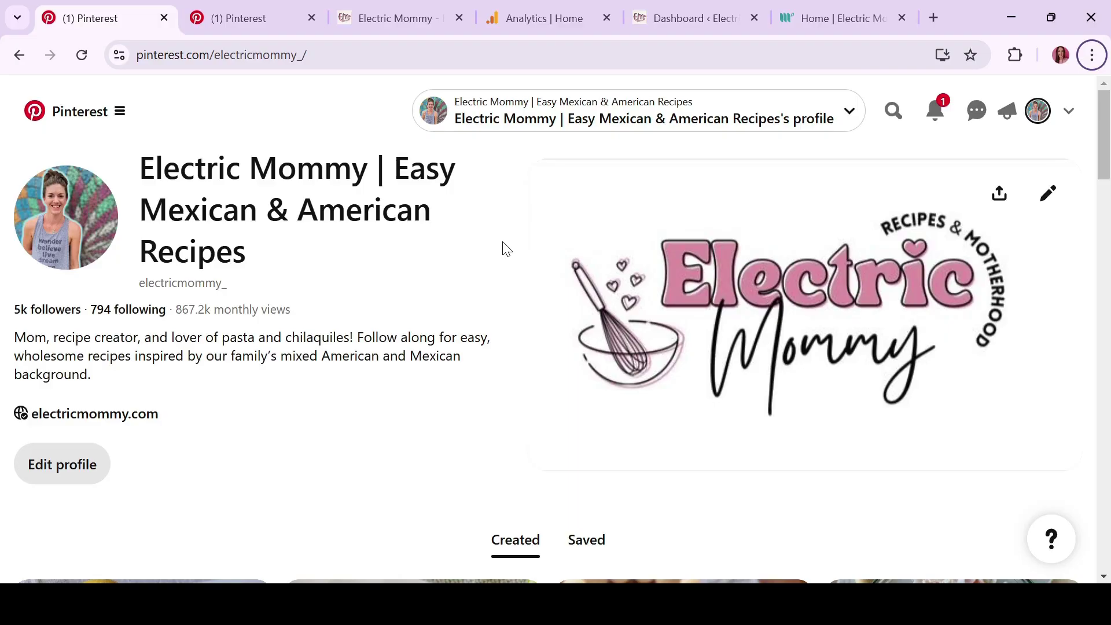
{"action": "left_click", "coordinate": [905, 108]}
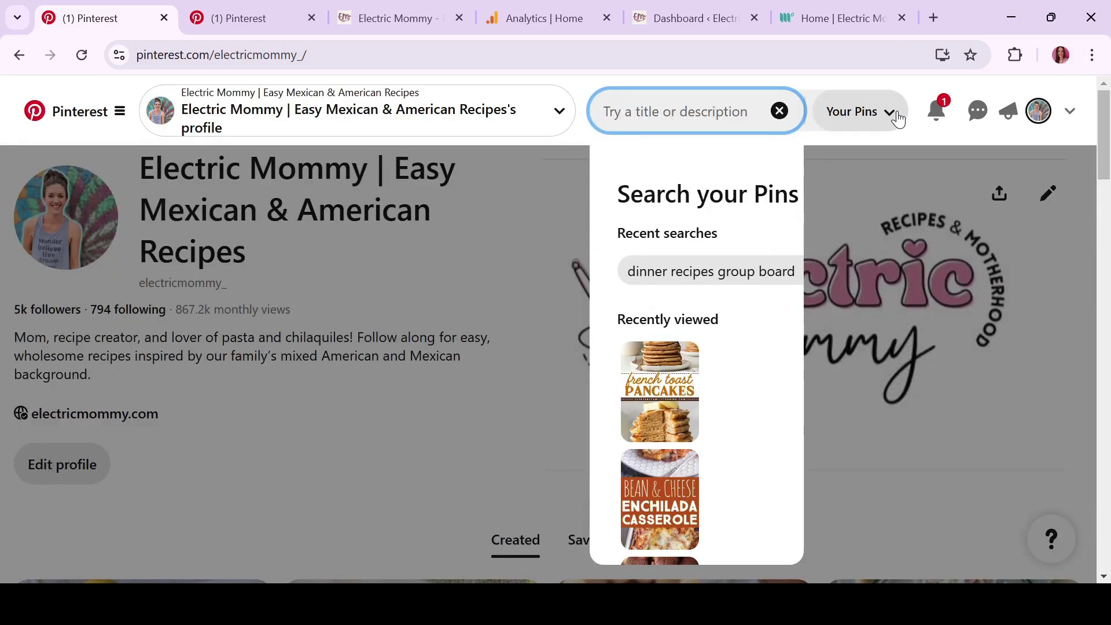
{"action": "left_click", "coordinate": [842, 126]}
{"action": "left_click", "coordinate": [831, 166]}
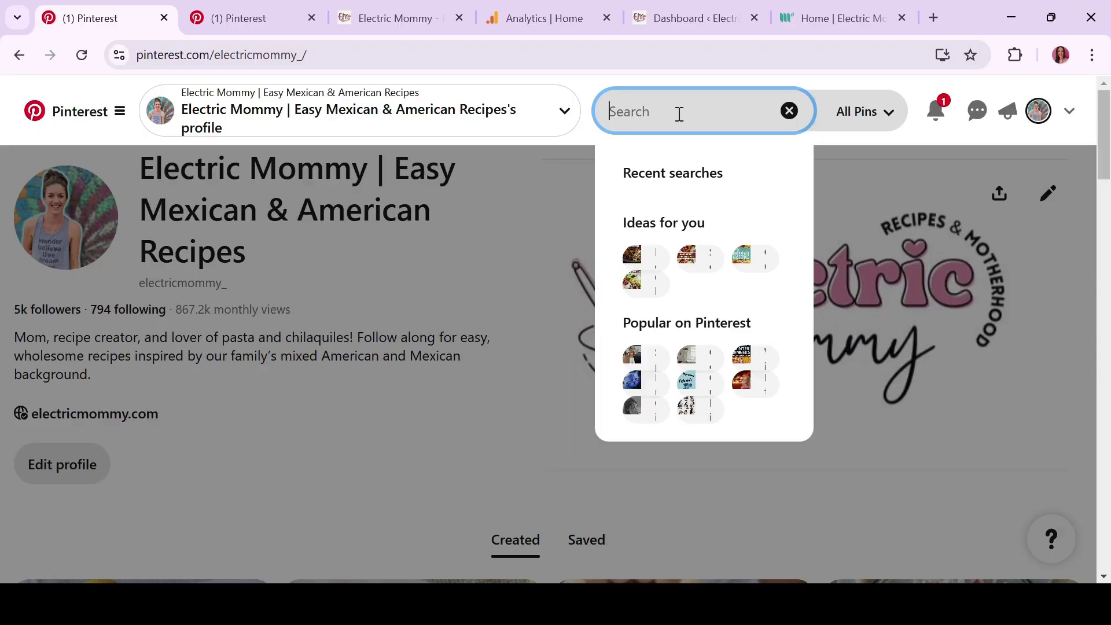
{"action": "type", "text": "dinner recipes"}
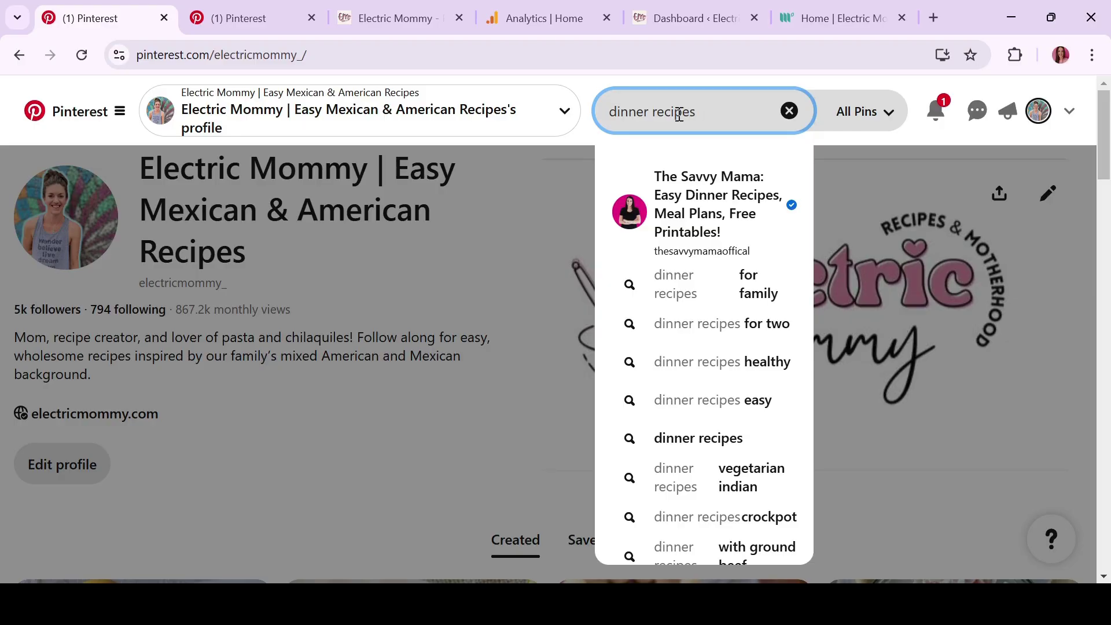
{"action": "type", "text": " gro"}
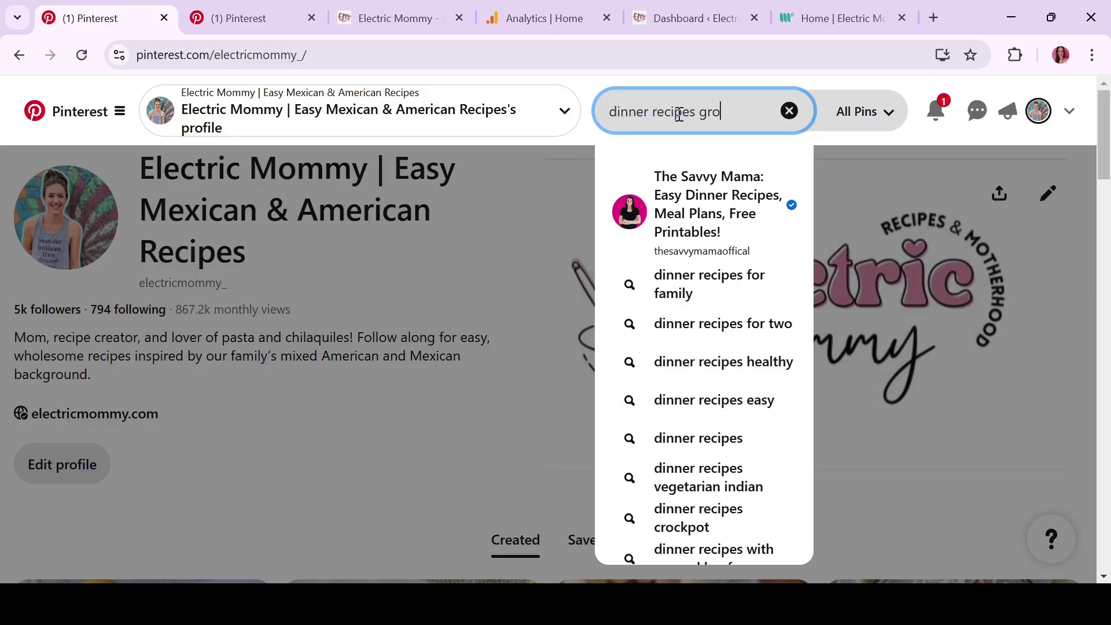
{"action": "type", "text": "up board"}
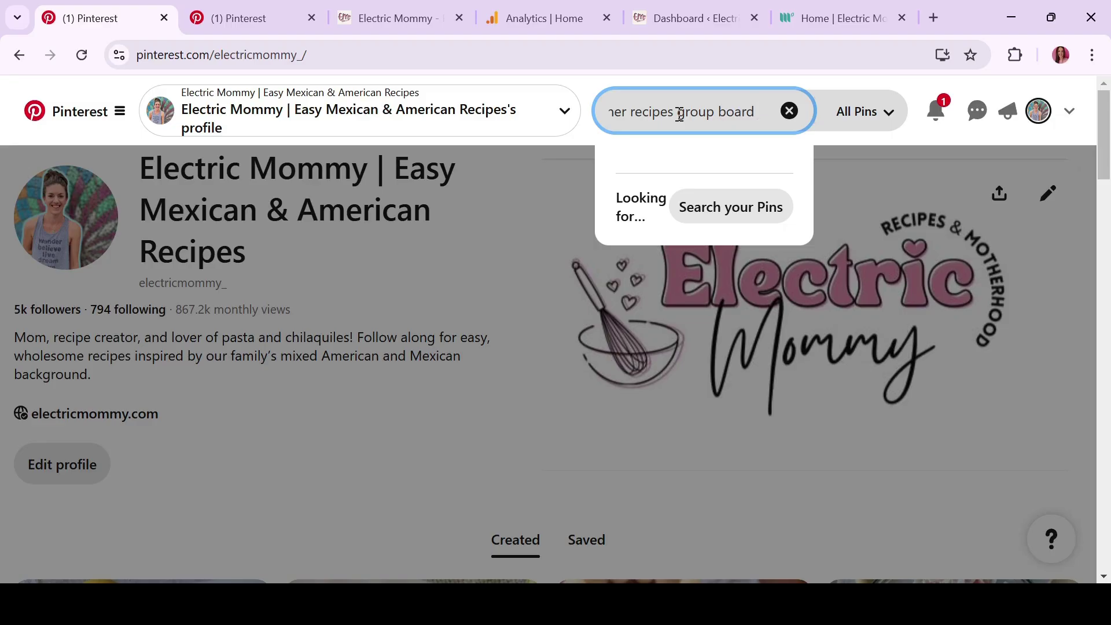
{"action": "key", "text": "Return"}
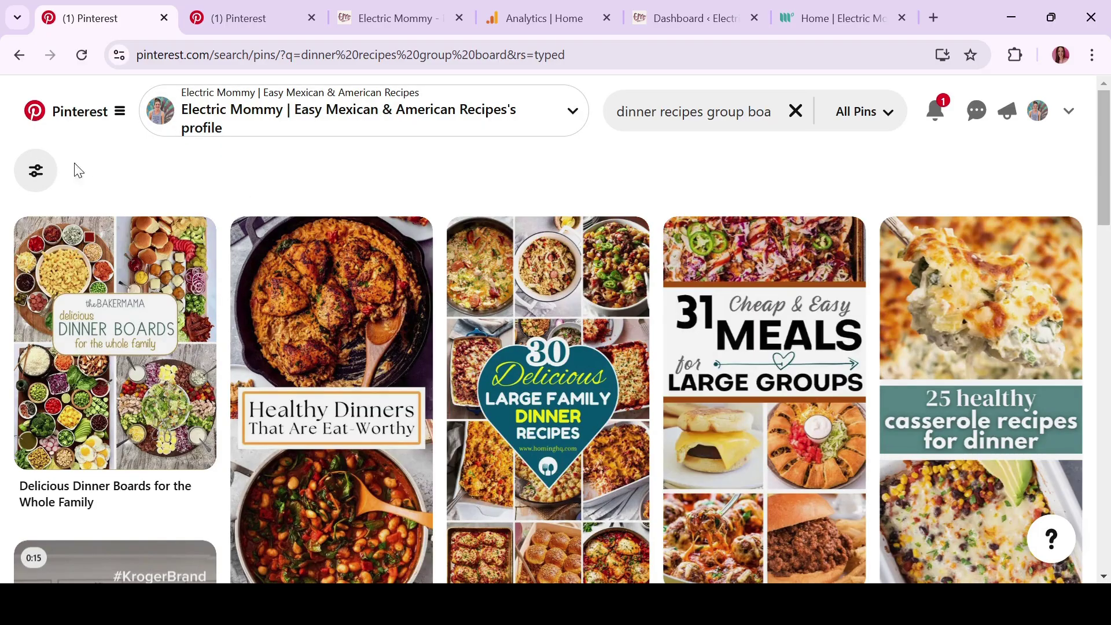
Filter the dinner recipes search results to show only Boards
{"action": "left_click", "coordinate": [36, 182]}
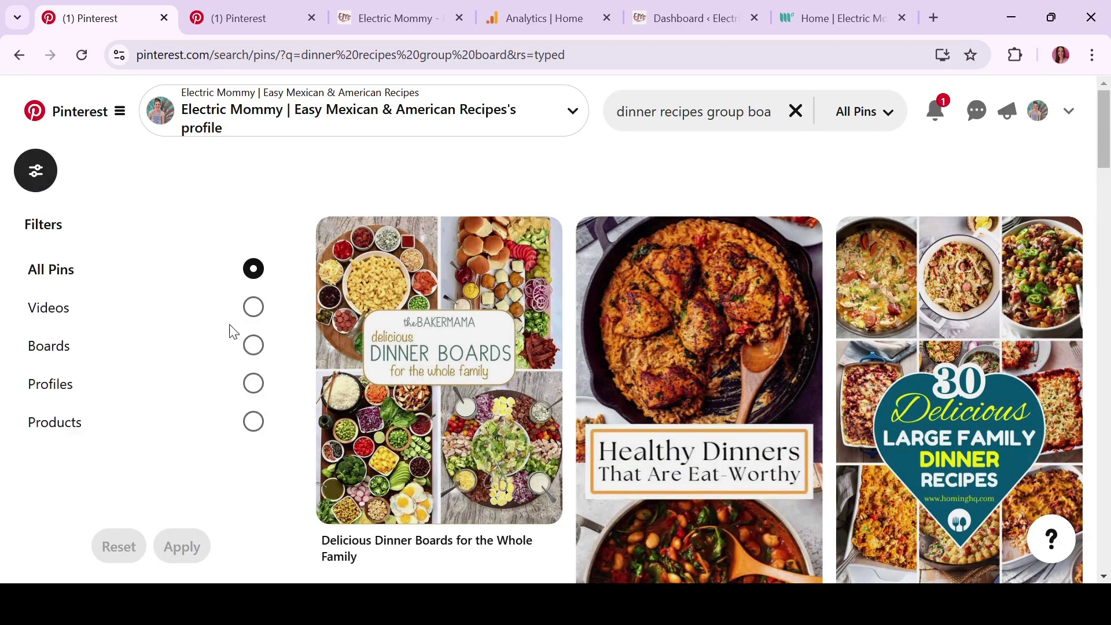
{"action": "left_click", "coordinate": [253, 345]}
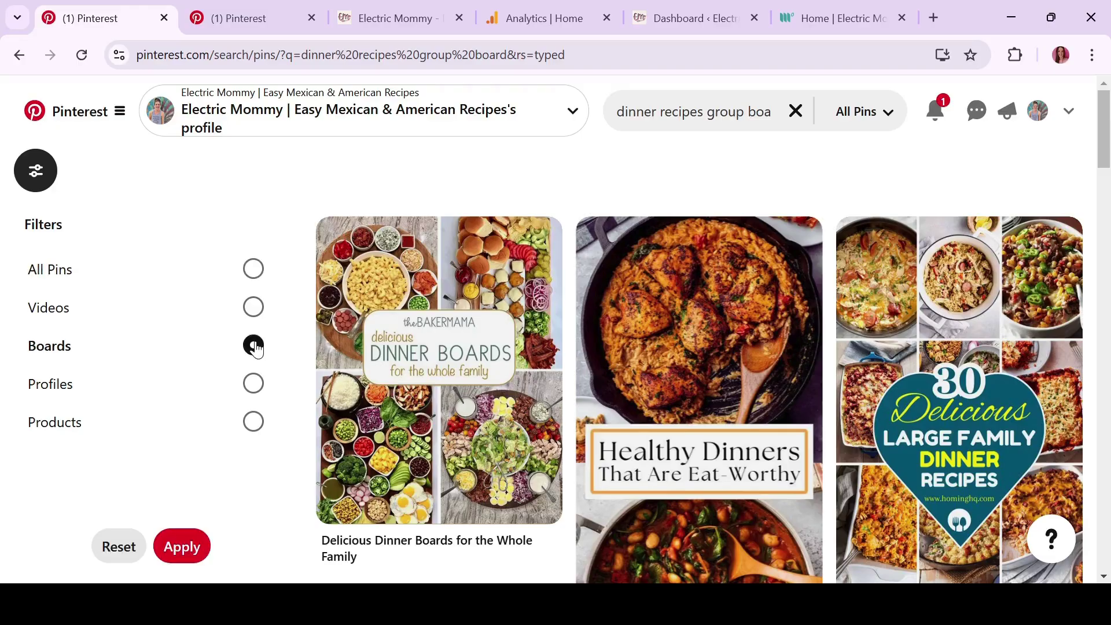
{"action": "left_click", "coordinate": [183, 547]}
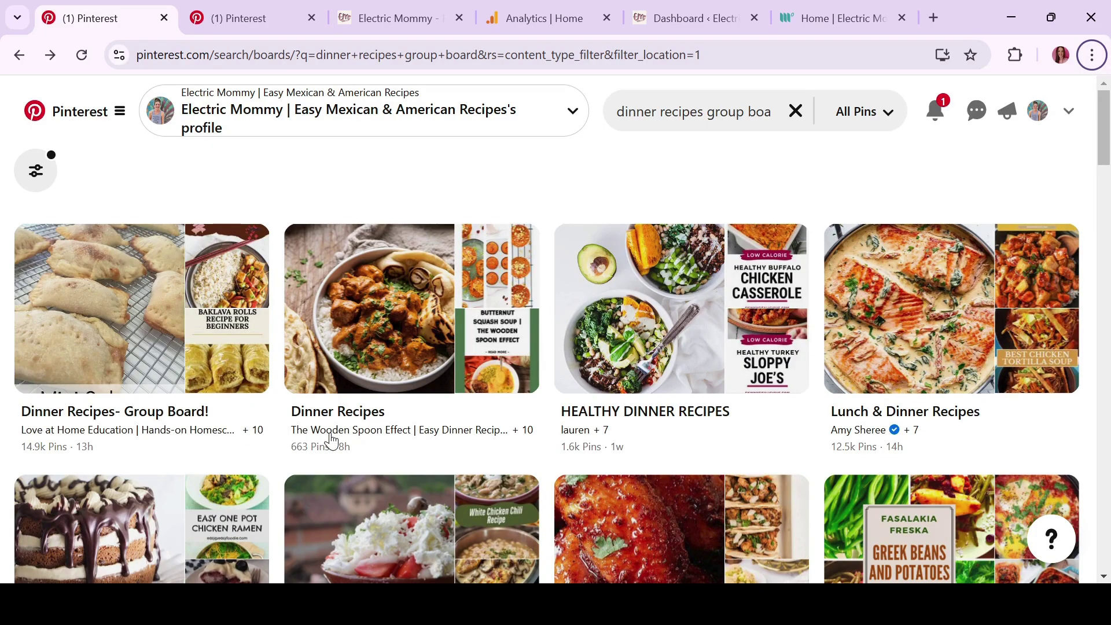
Open the Food Bloggers Group Board to view its description and collaborators, and return to the board results
{"action": "scroll", "coordinate": [332, 441], "scroll_direction": "down", "scroll_amount": 3}
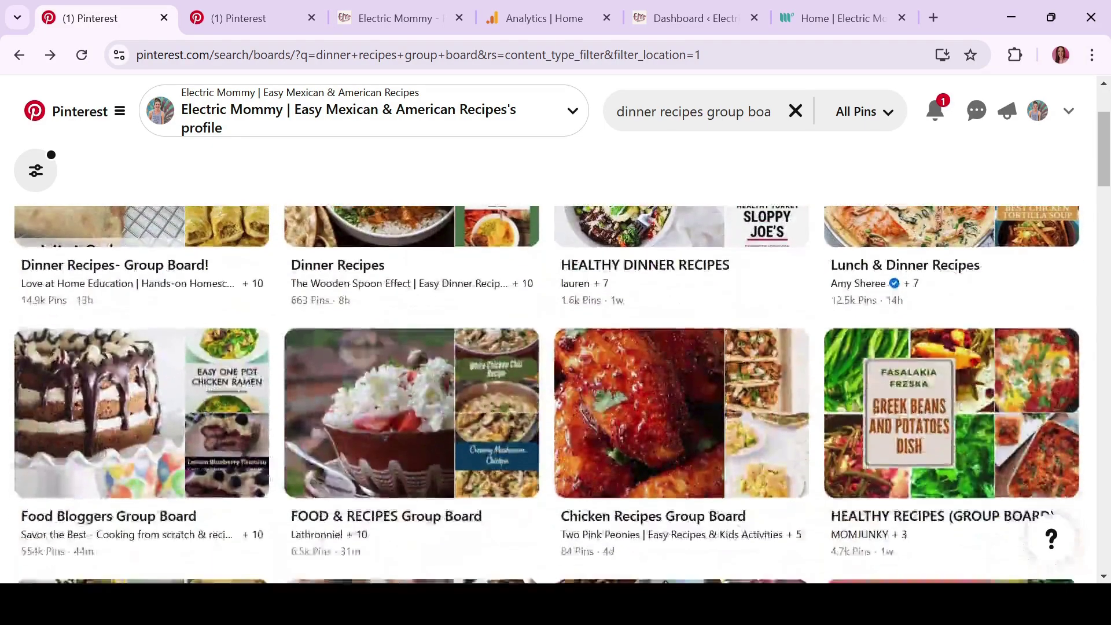
{"action": "left_click", "coordinate": [106, 498]}
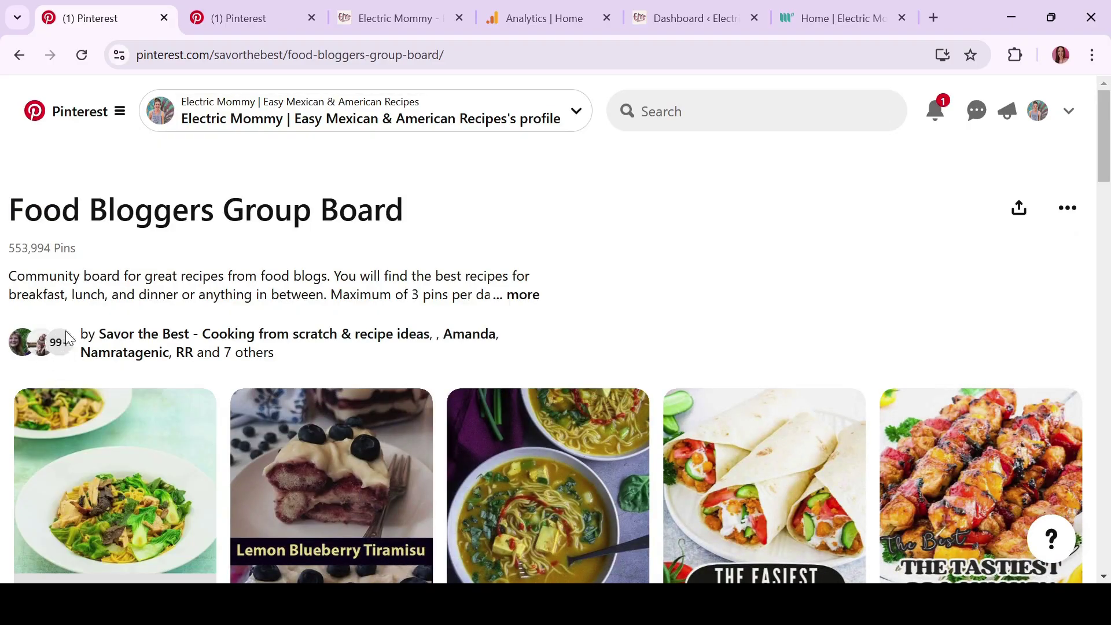
{"action": "left_click", "coordinate": [13, 55]}
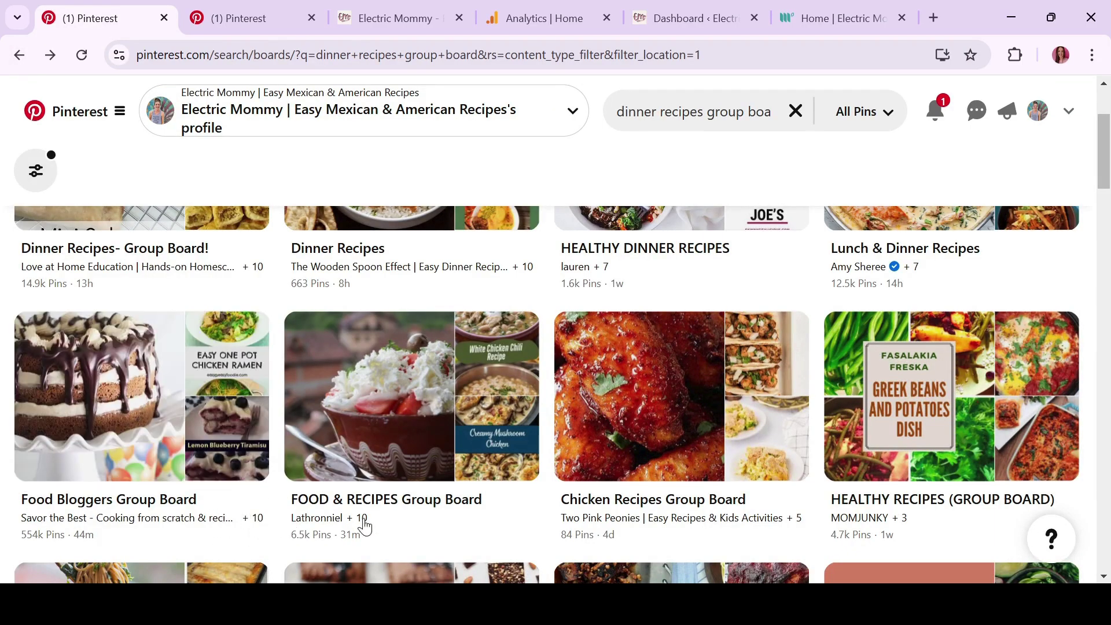
{"action": "key", "text": "alt"}
{"action": "key", "text": "alt+Right"}
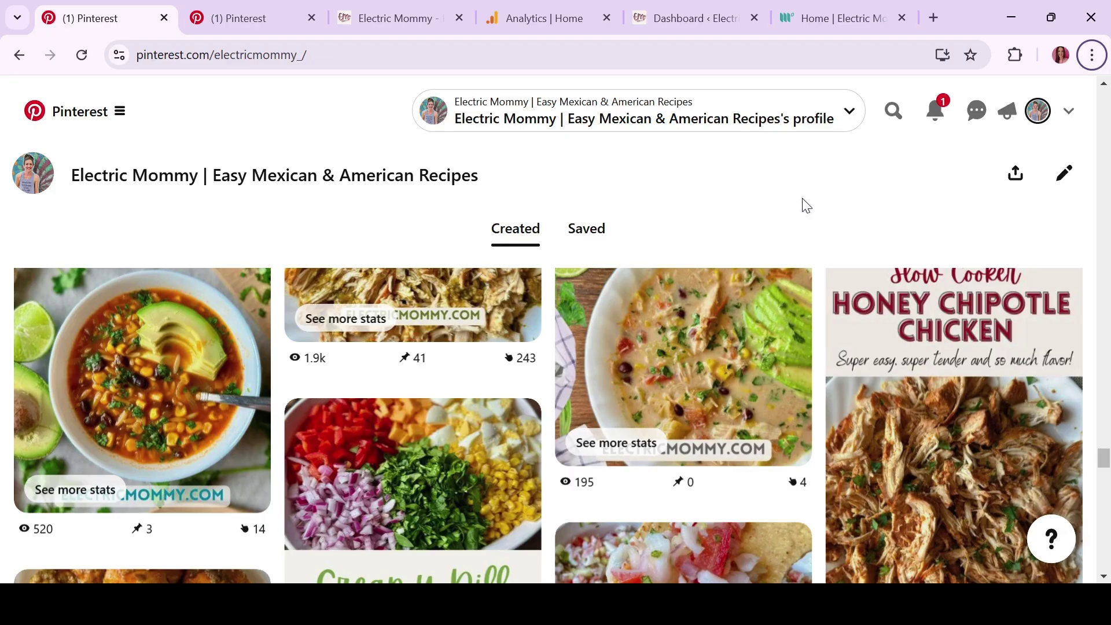
Search All Pins for "dinner recipes"
{"action": "left_click", "coordinate": [893, 127]}
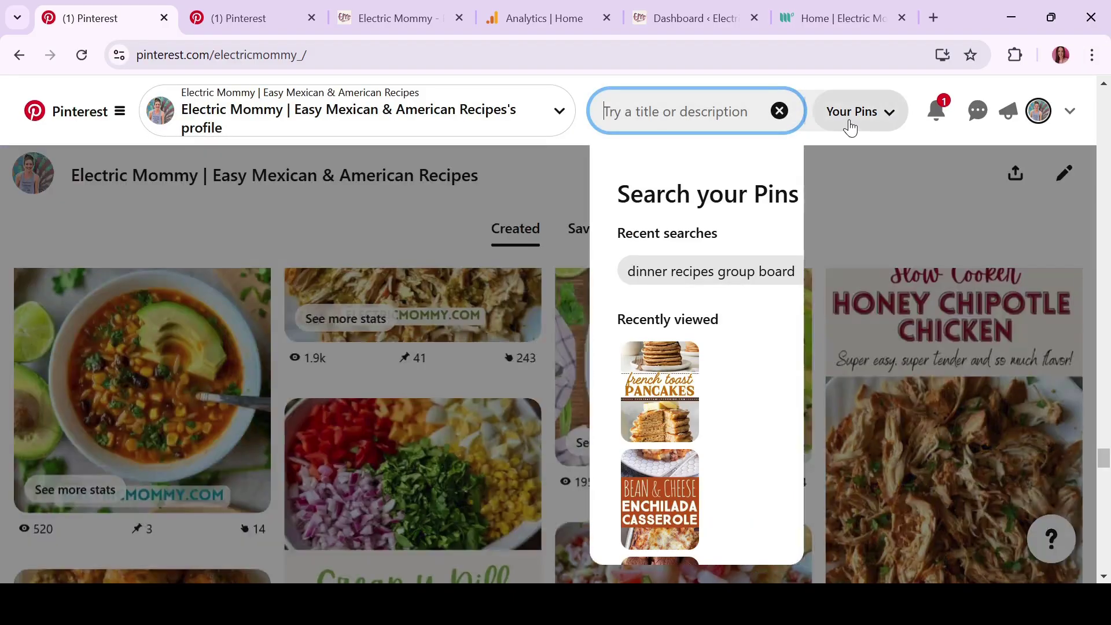
{"action": "left_click", "coordinate": [849, 127]}
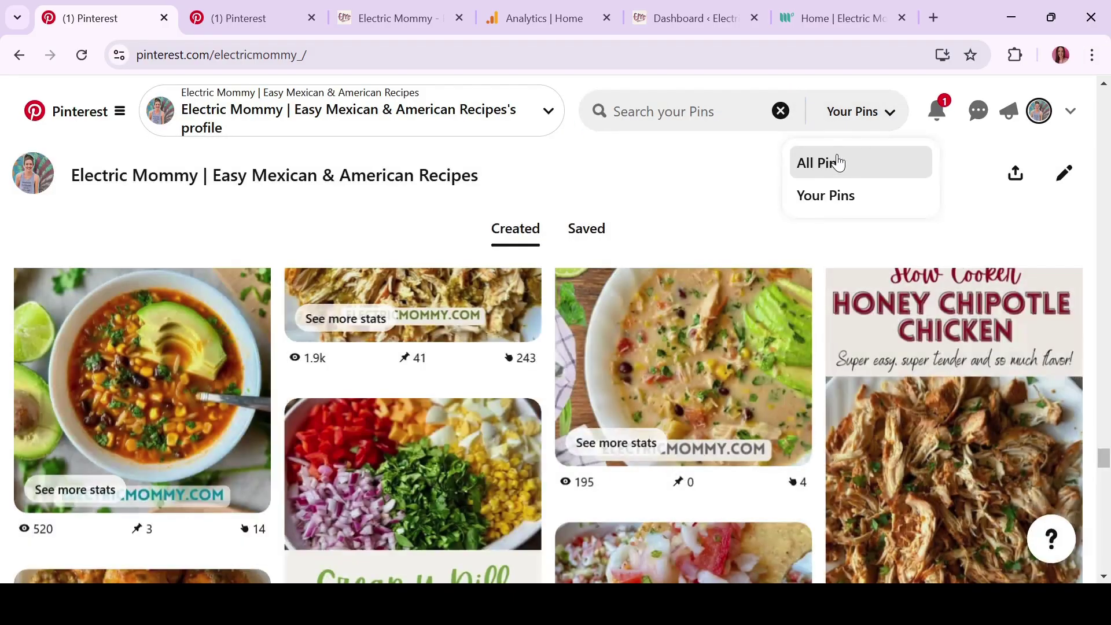
{"action": "left_click", "coordinate": [835, 162]}
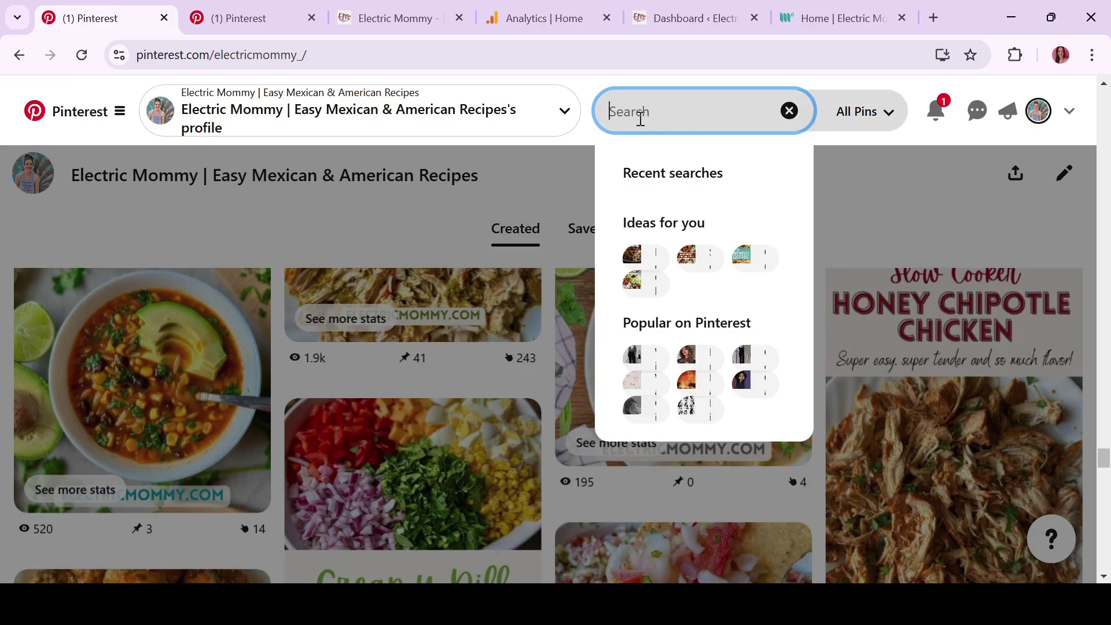
{"action": "type", "text": "dinner recipes"}
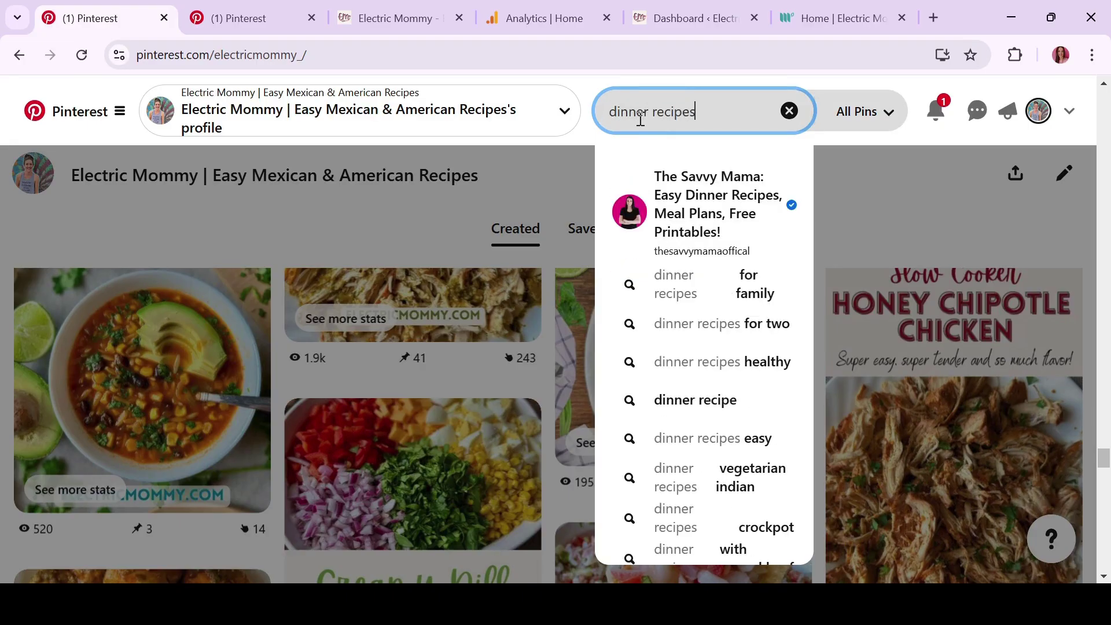
{"action": "key", "text": "Return"}
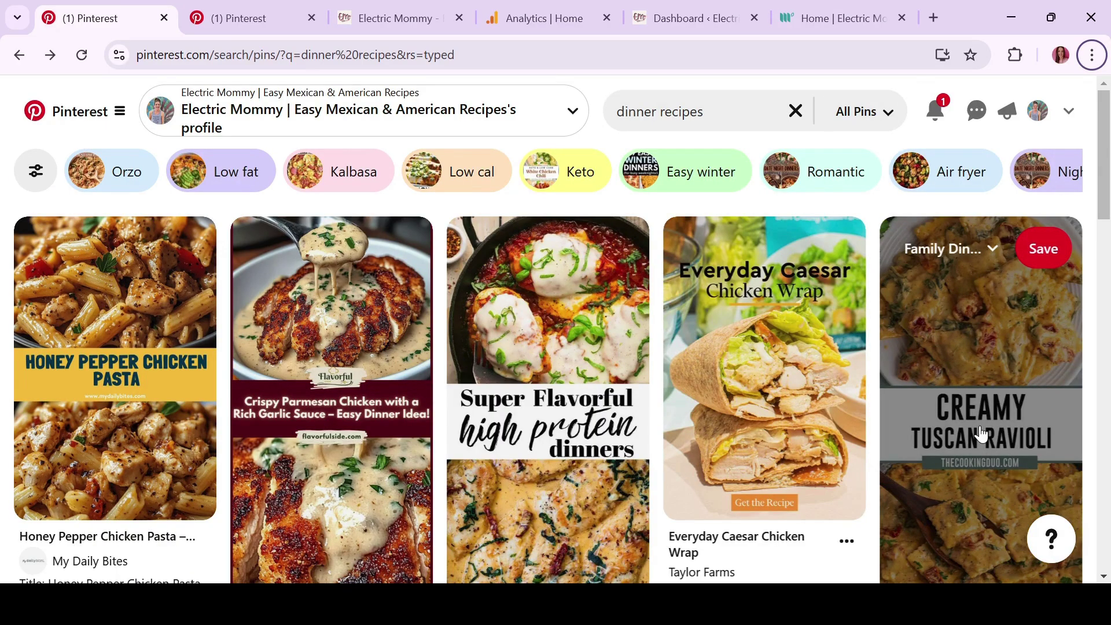
{"action": "left_click", "coordinate": [980, 433]}
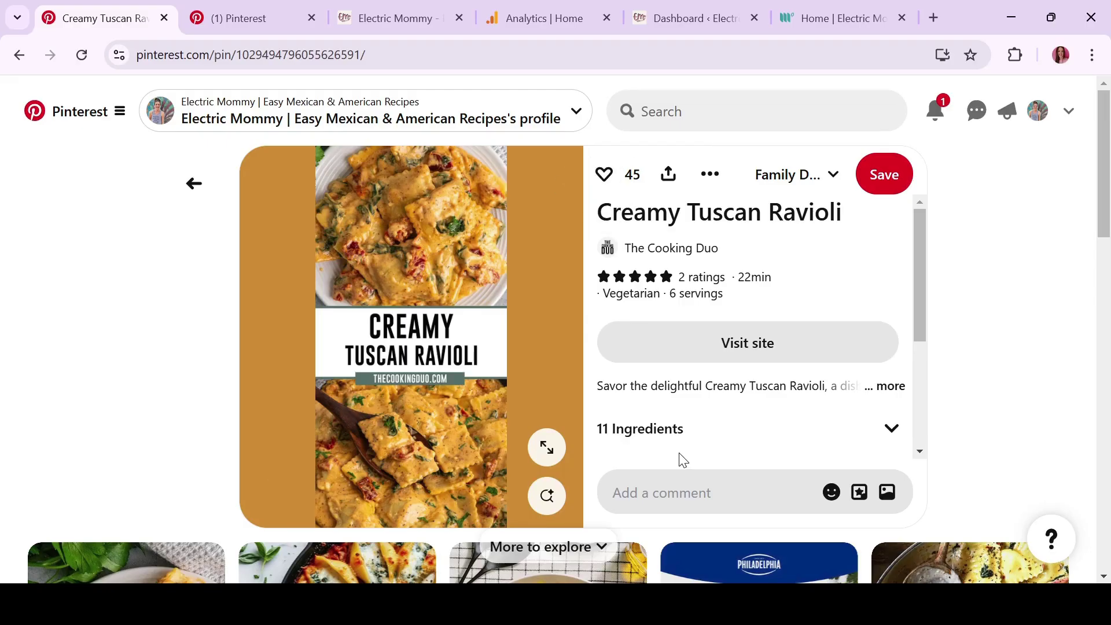
{"action": "left_click", "coordinate": [680, 254]}
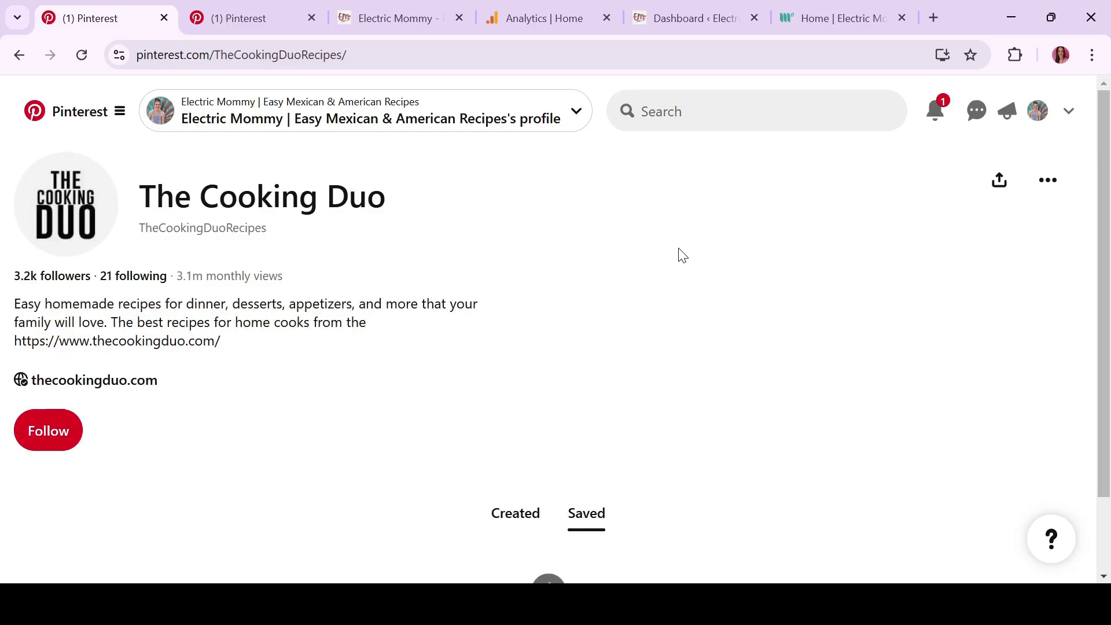
{"action": "scroll", "coordinate": [681, 254], "scroll_direction": "down", "scroll_amount": 5}
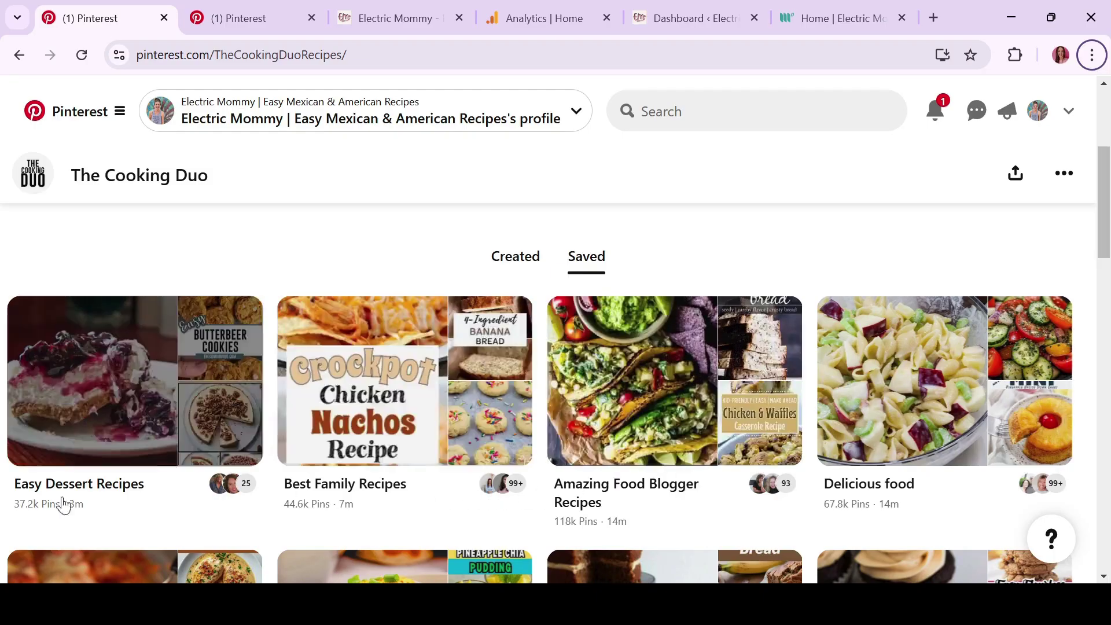
{"action": "scroll", "coordinate": [639, 488], "scroll_direction": "down", "scroll_amount": 2}
{"action": "scroll", "coordinate": [556, 425], "scroll_direction": "down", "scroll_amount": 6}
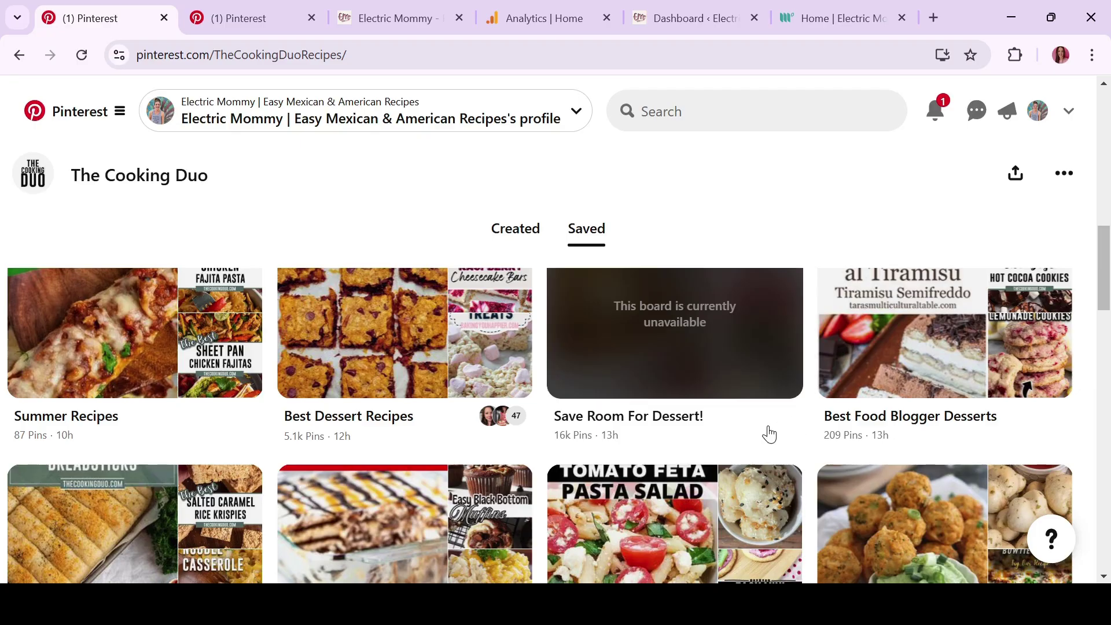
{"action": "scroll", "coordinate": [769, 434], "scroll_direction": "up", "scroll_amount": 7}
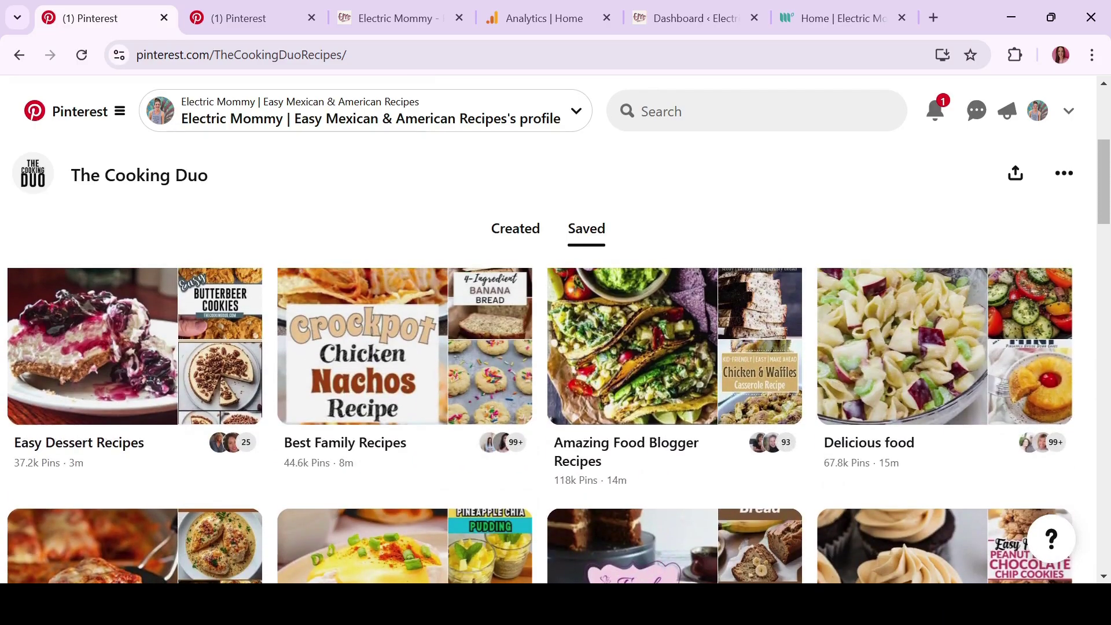
{"action": "scroll", "coordinate": [768, 433], "scroll_direction": "up", "scroll_amount": 2}
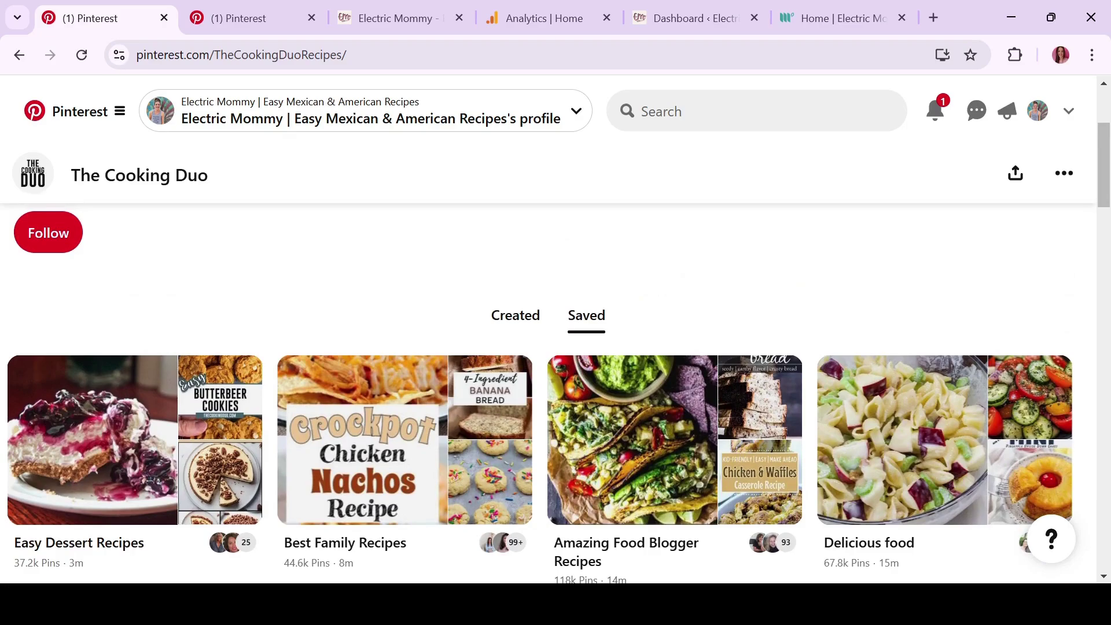
{"action": "scroll", "coordinate": [768, 434], "scroll_direction": "down", "scroll_amount": 2}
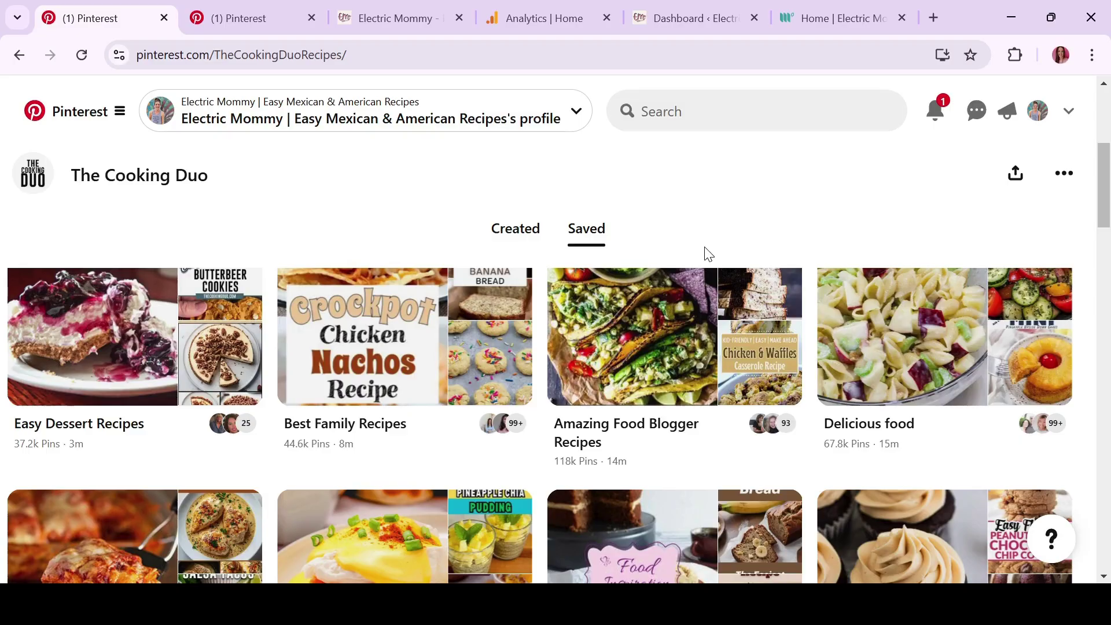
Open the Easy Dessert Recipes group board and expand its full description to check for joining rules
{"action": "key", "text": "alt"}
{"action": "left_click", "coordinate": [133, 426]}
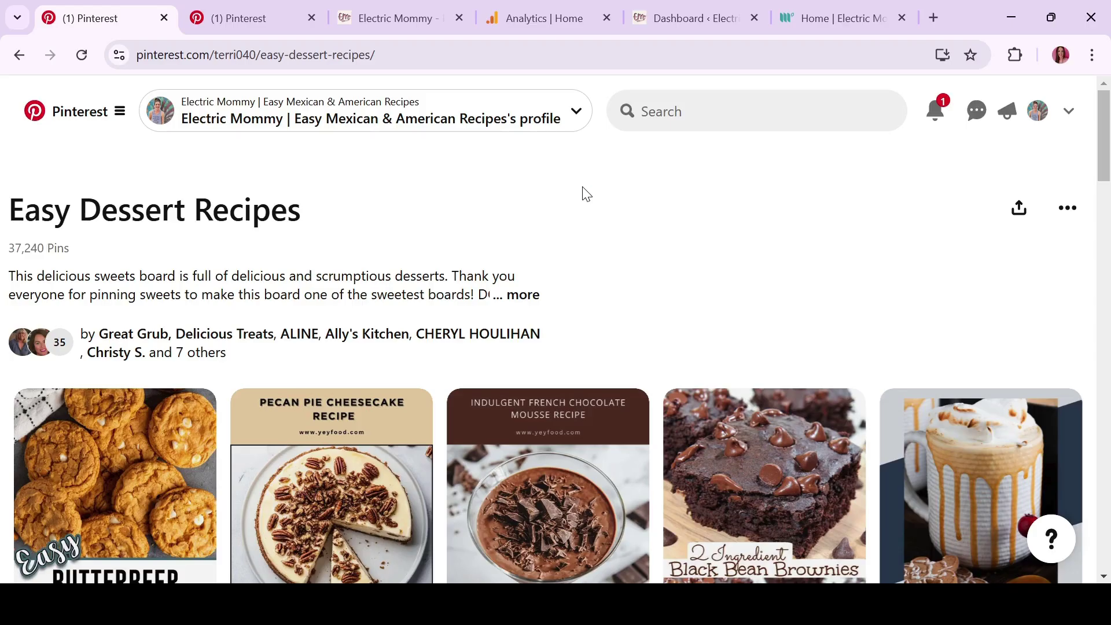
{"action": "key", "text": "alt"}
{"action": "mouse_move", "coordinate": [523, 297]}
{"action": "left_mouse_down"}
{"action": "mouse_move", "coordinate": [519, 272]}
{"action": "mouse_move", "coordinate": [527, 295]}
{"action": "left_mouse_up"}
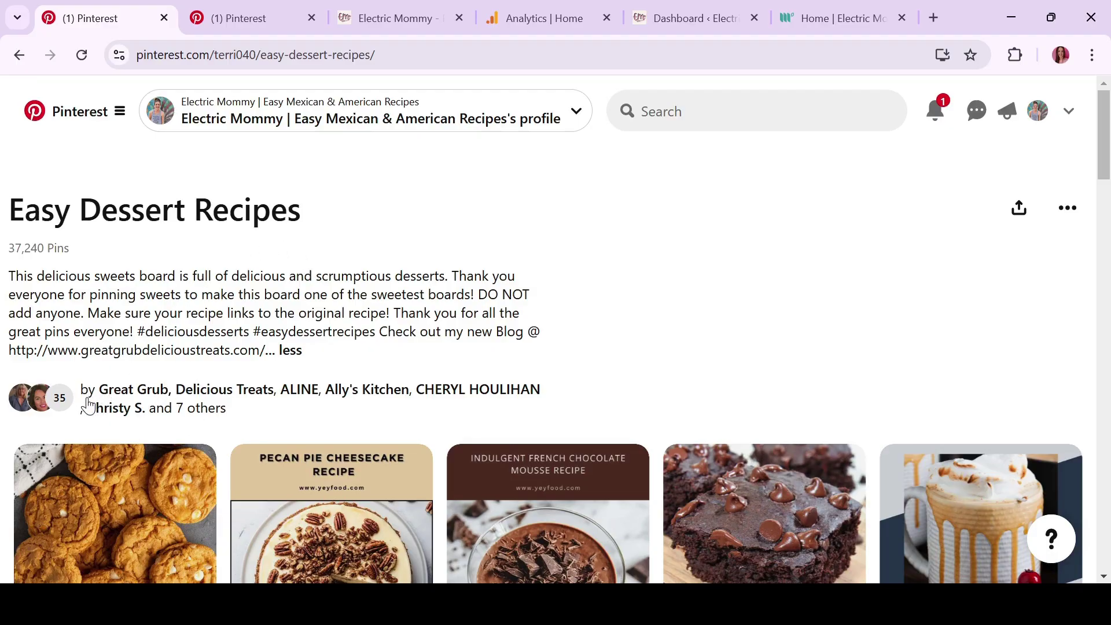
View the profile of the Easy Dessert Recipes board's owner, Great Grub, Delicious Treats, and return to The Cooking Duo's saved boards
{"action": "left_click", "coordinate": [128, 397]}
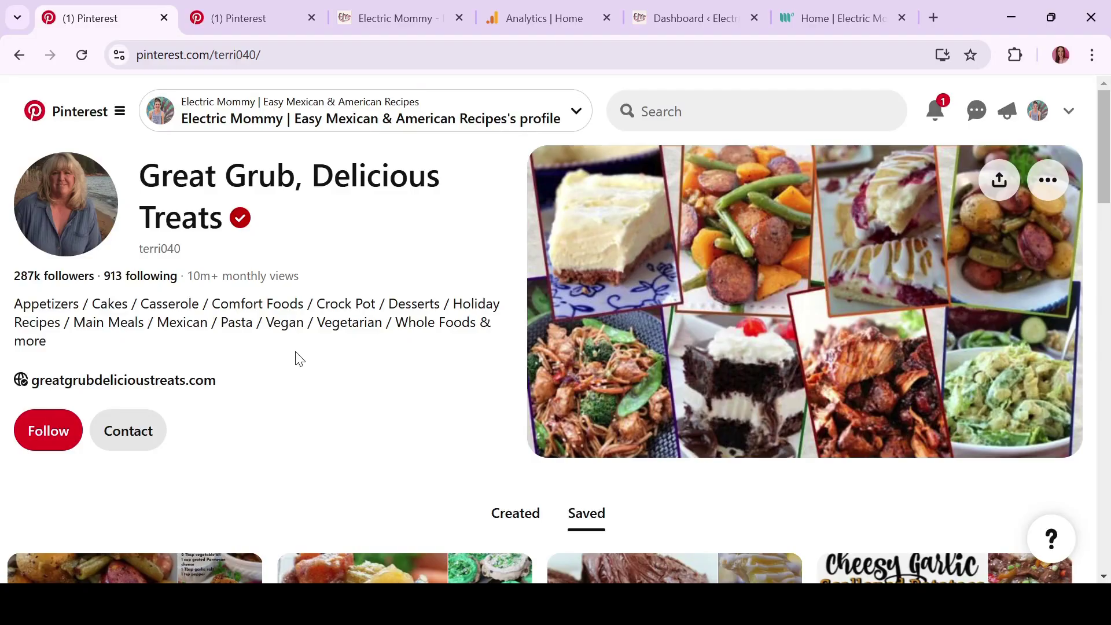
{"action": "key", "text": "alt"}
{"action": "key", "text": "alt+Left"}
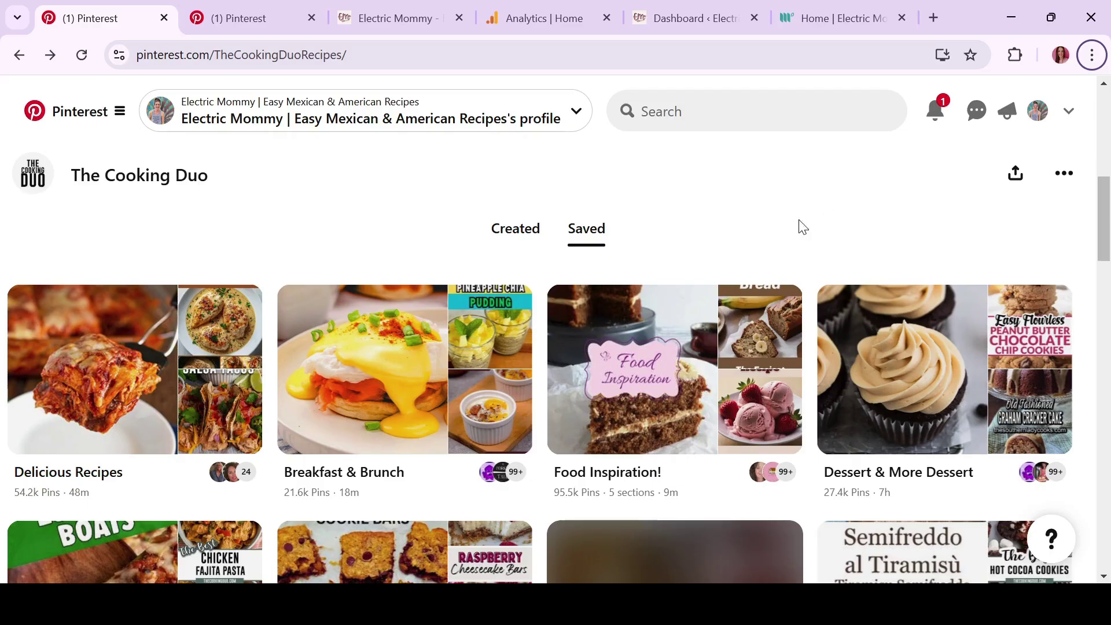
Open the Food Inspiration! group board, expand its full description to read the joining rules, and return to The Cooking Duo's saved boards
{"action": "left_click", "coordinate": [669, 393]}
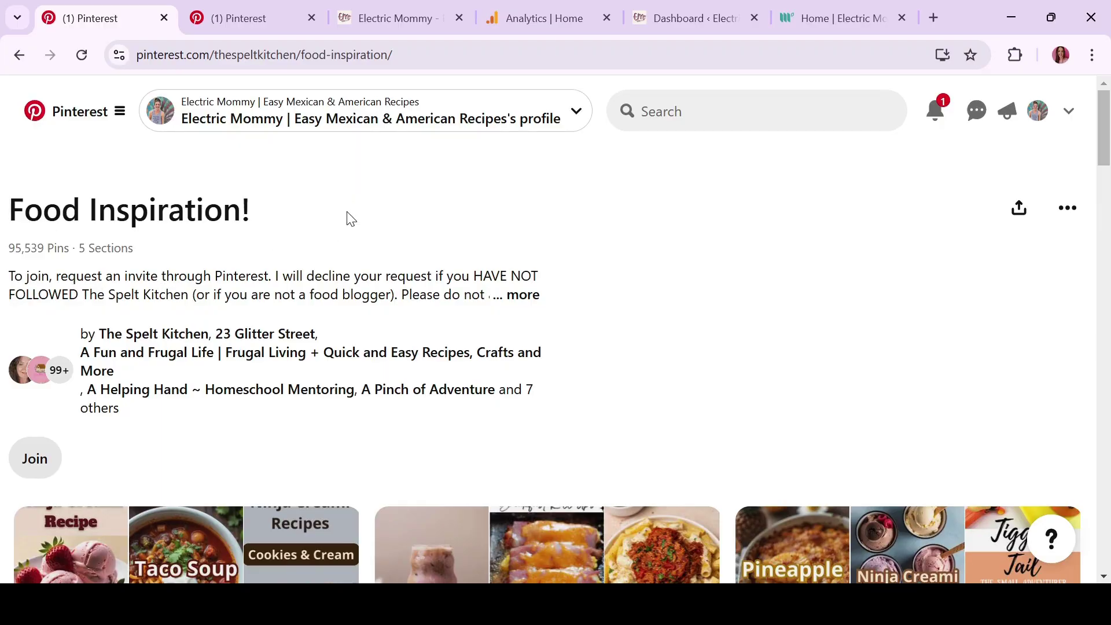
{"action": "left_click", "coordinate": [515, 297]}
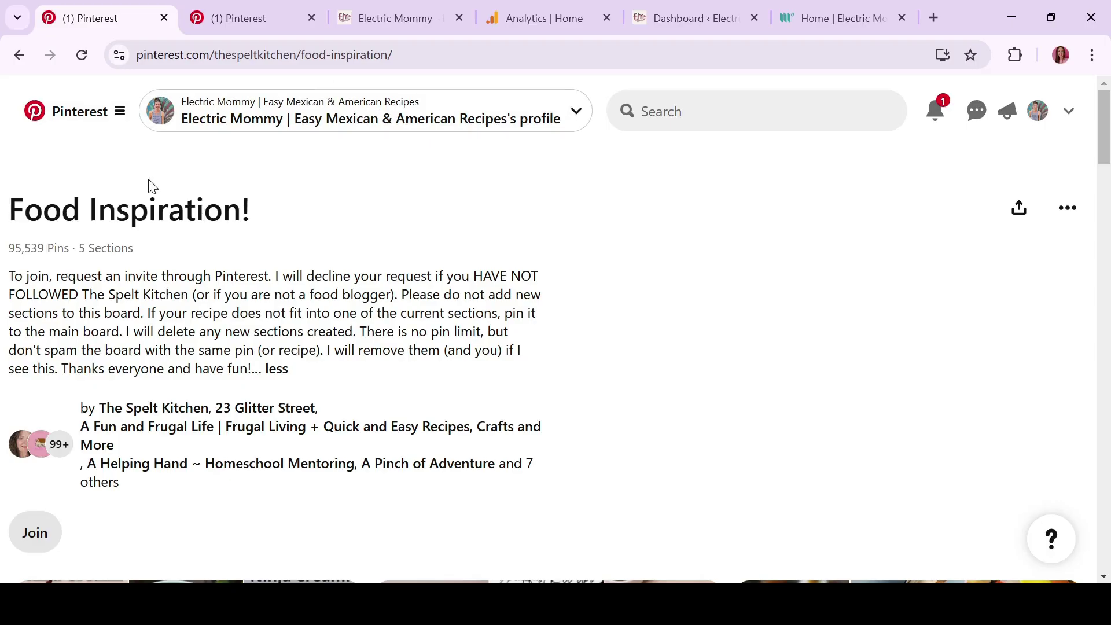
{"action": "left_click", "coordinate": [23, 57]}
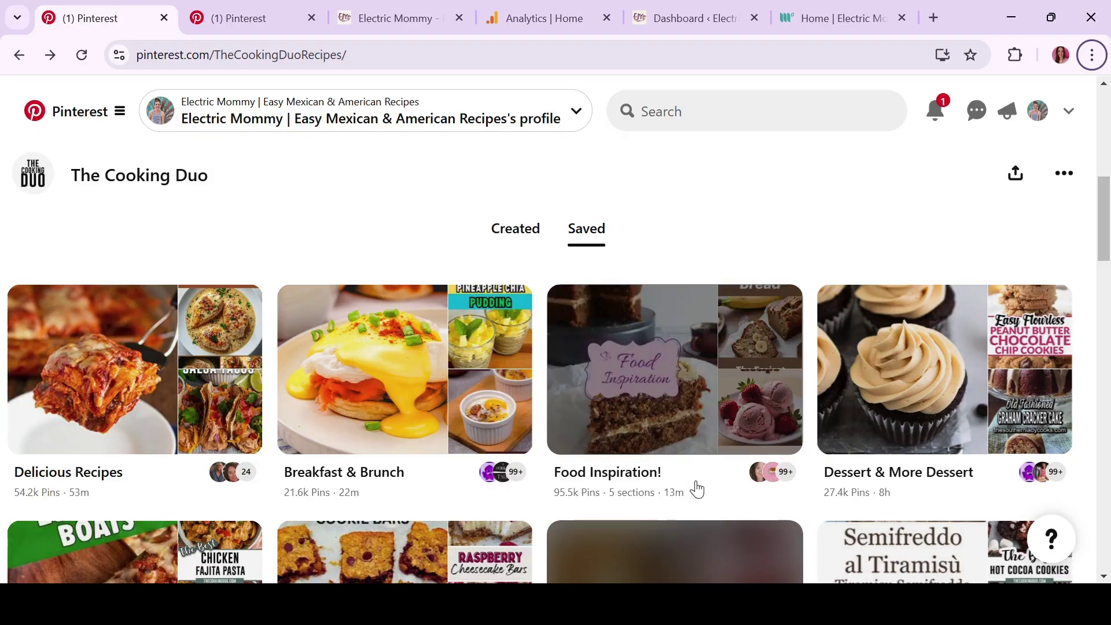
Browse further down The Cooking Duo's saved boards, checking the collaborator icons for more group boards
{"action": "left_click_drag", "start_coordinate": [1104, 249], "coordinate": [1103, 324]}
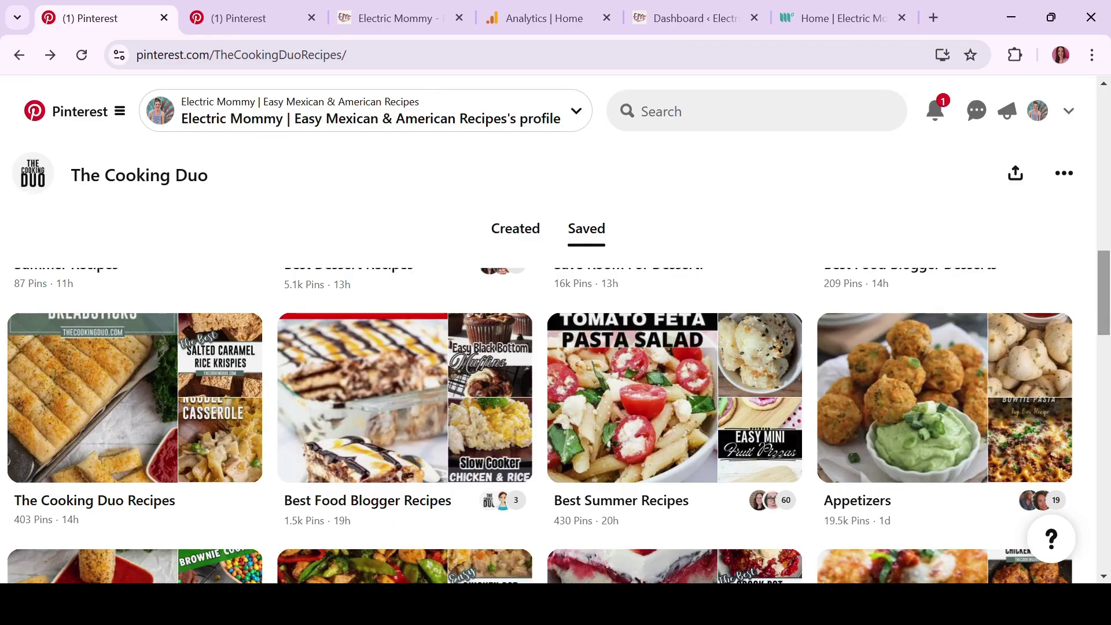
{"action": "scroll", "coordinate": [555, 417], "scroll_direction": "down", "scroll_amount": 1}
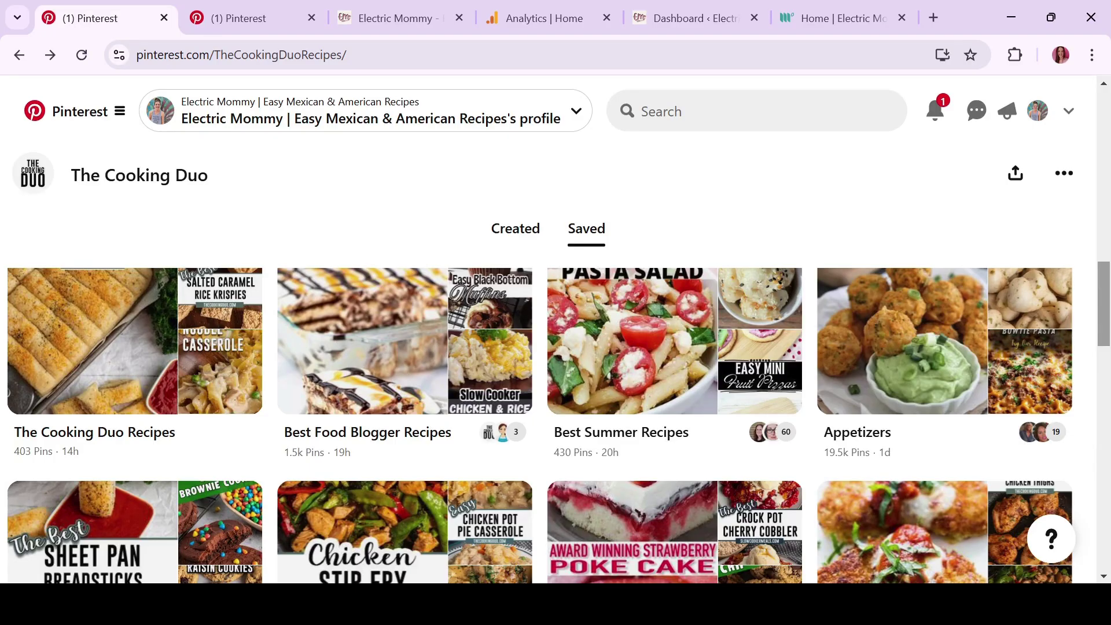
{"action": "scroll", "coordinate": [1103, 335], "scroll_direction": "down", "scroll_amount": 2}
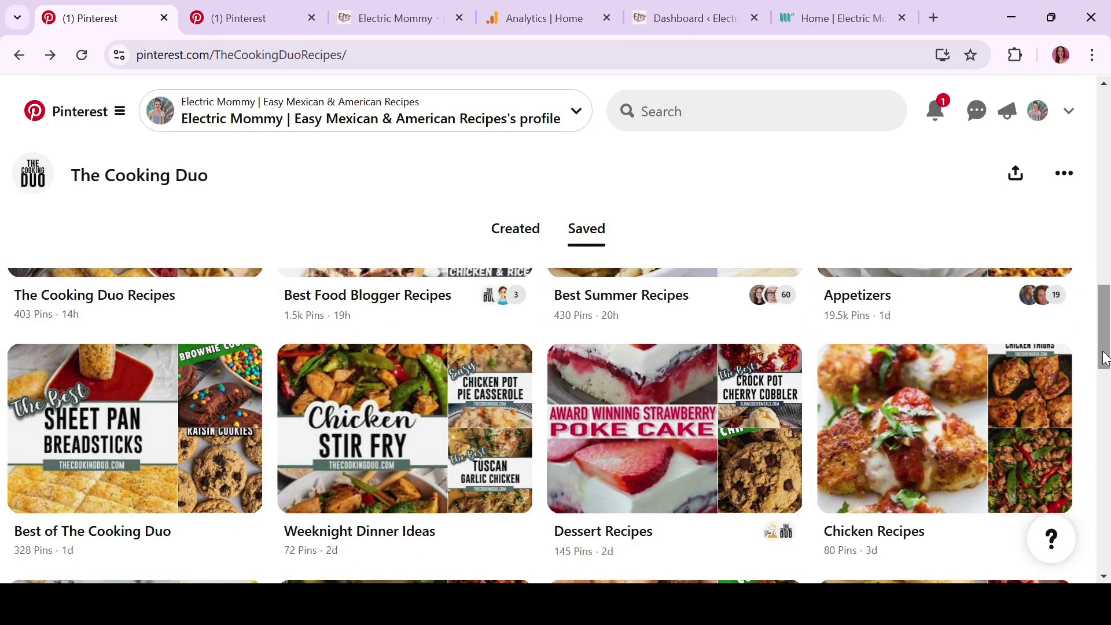
{"action": "scroll", "coordinate": [1105, 359], "scroll_direction": "up", "scroll_amount": 3}
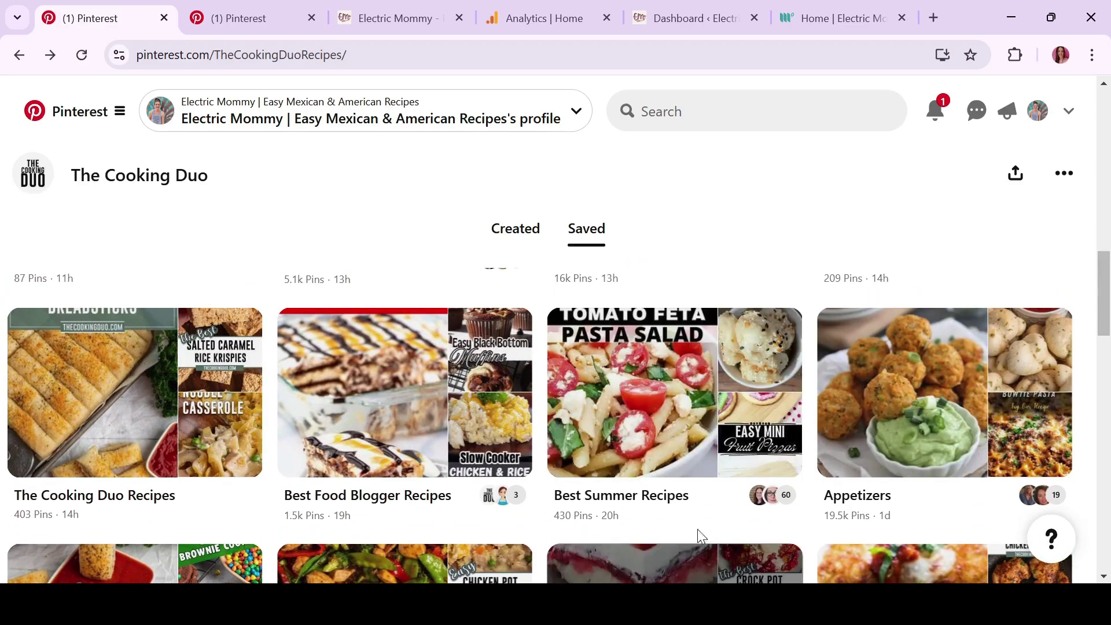